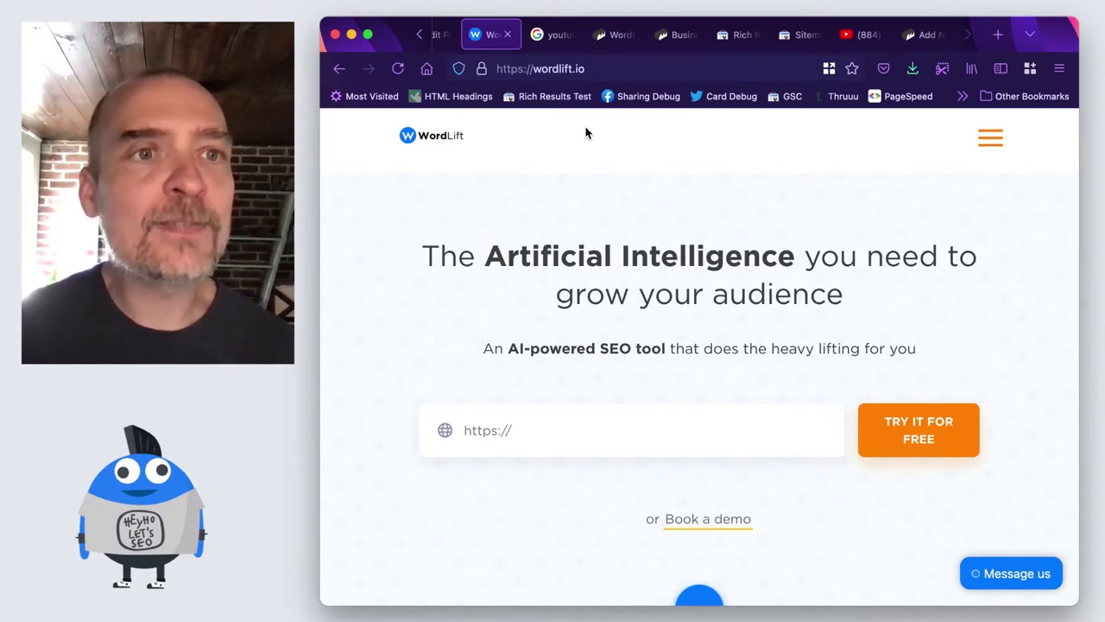
Step: Switch to the Google Videos results for 'youtube seo'
{"action": "left_click", "coordinate": [558, 43]}
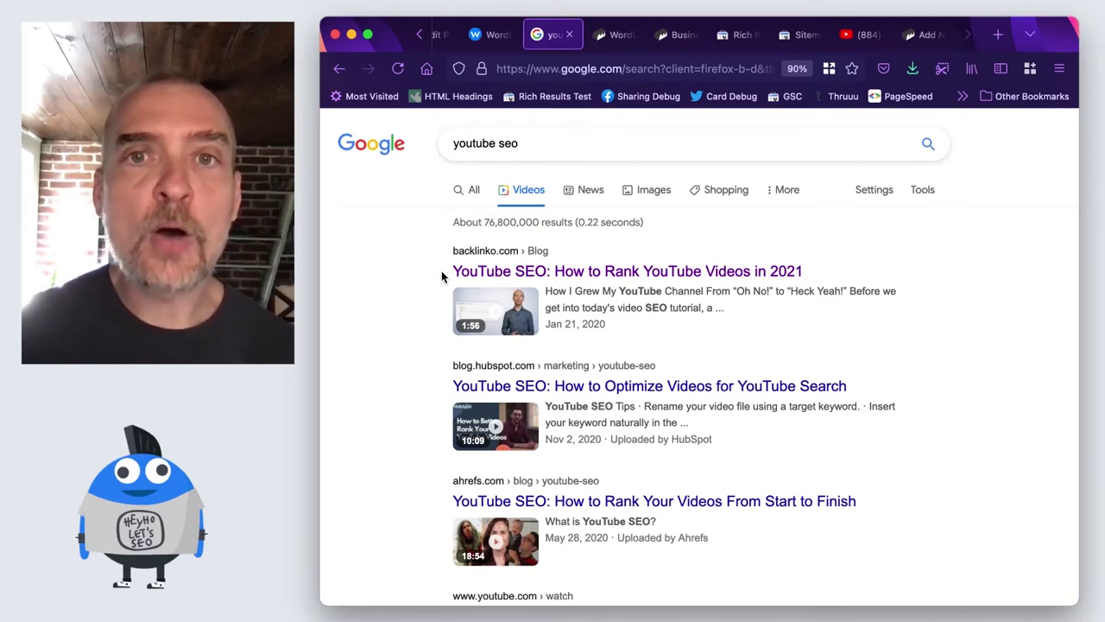
Step: Review WordLift's Video Settings, then go to WordLift's Import all videos page
{"action": "left_click", "coordinate": [606, 38]}
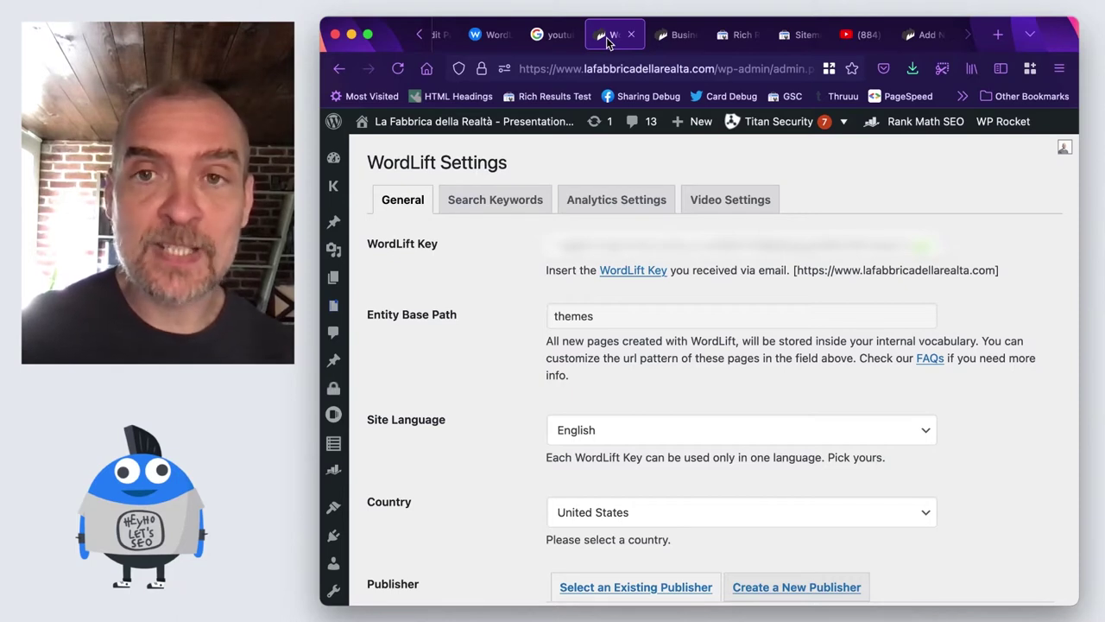
{"action": "left_click", "coordinate": [733, 202]}
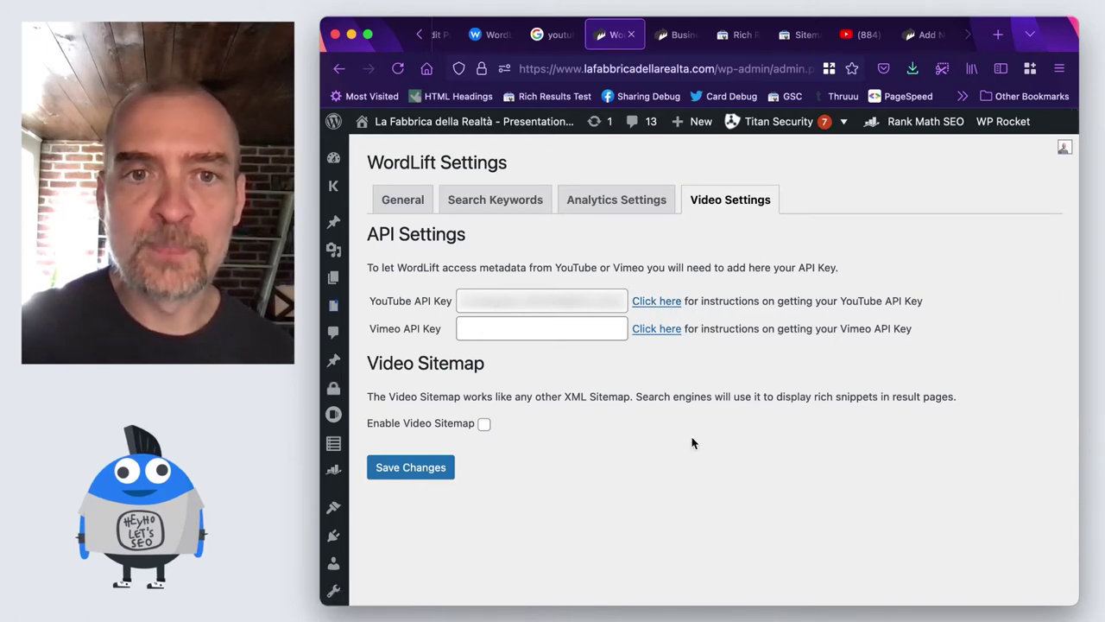
{"action": "scroll", "coordinate": [335, 566], "scroll_direction": "down", "scroll_amount": 2}
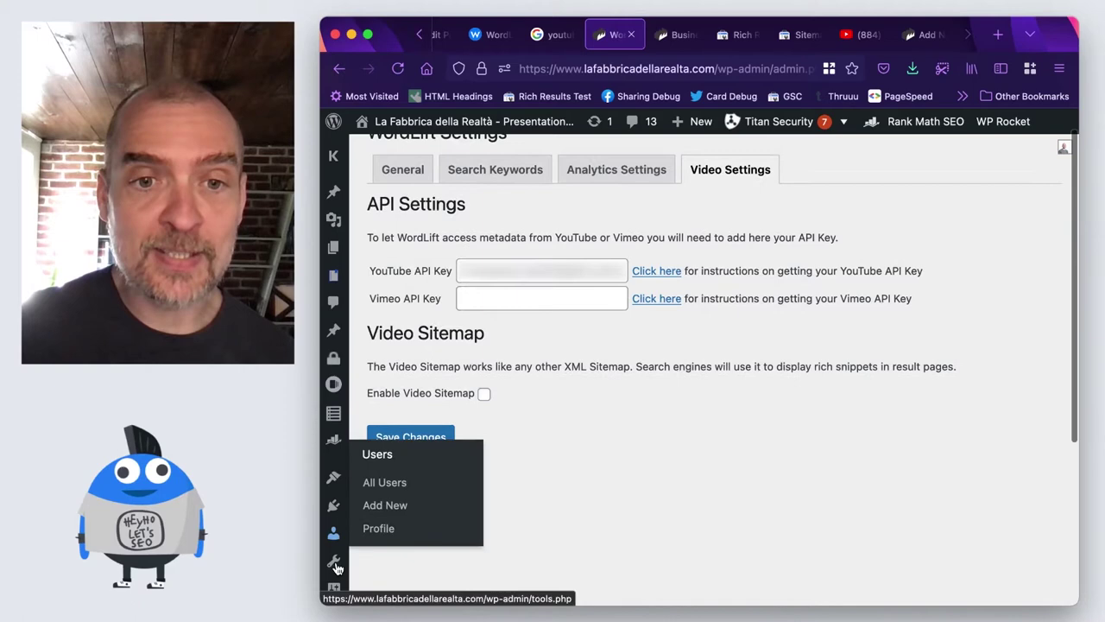
{"action": "scroll", "coordinate": [335, 570], "scroll_direction": "down", "scroll_amount": 3}
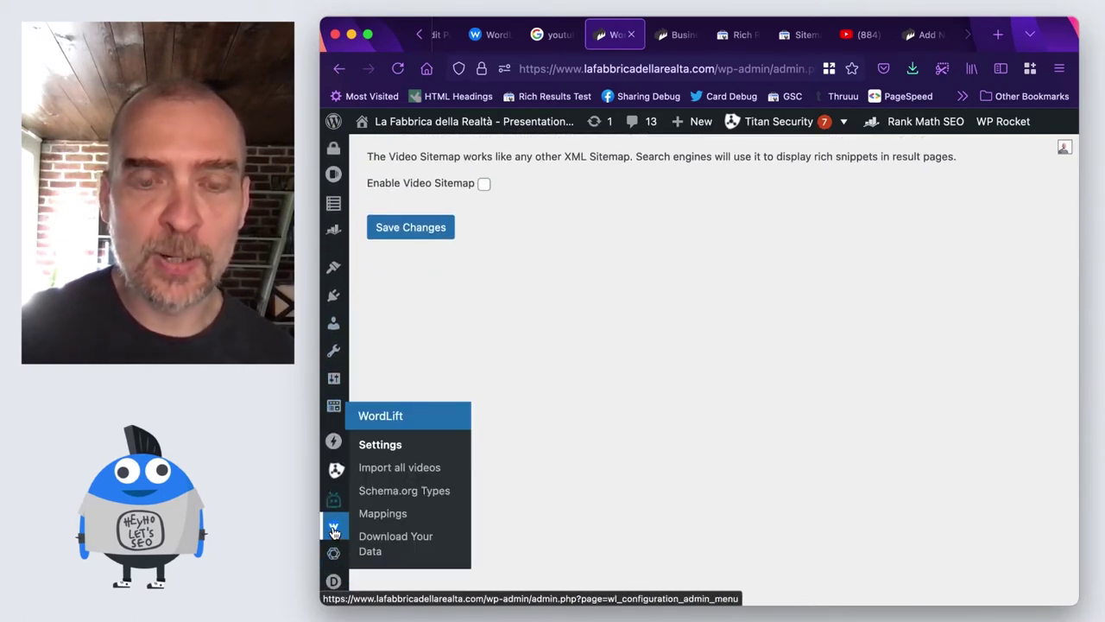
{"action": "left_click", "coordinate": [380, 473]}
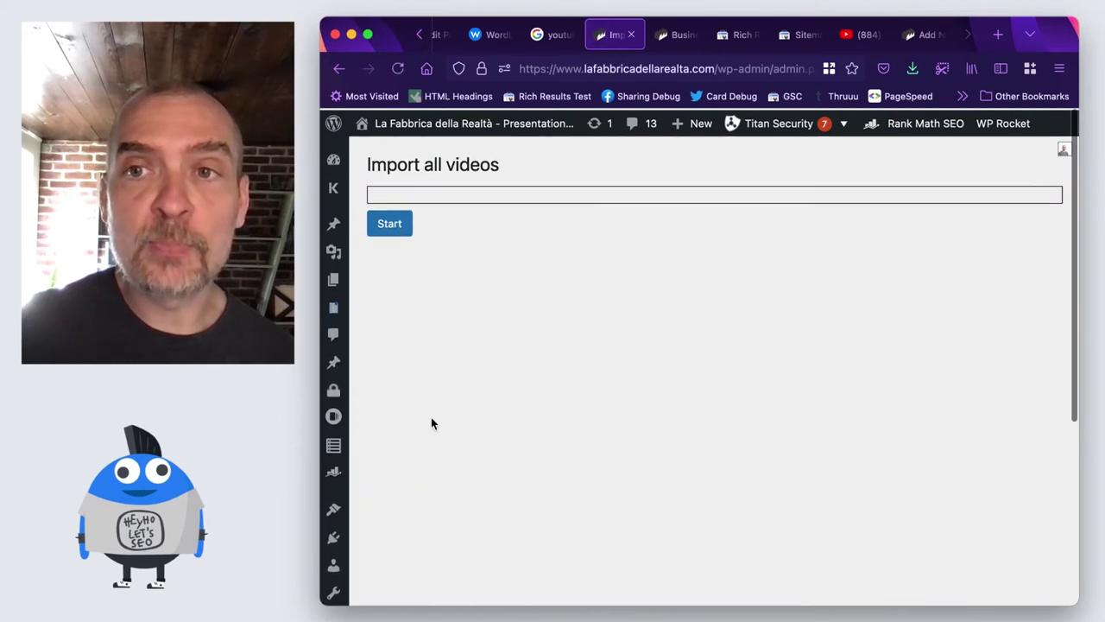
Step: Start importing all videos, then view the 'What Are Some Great Storytelling Examples?' post's embedded video
{"action": "left_click", "coordinate": [394, 224]}
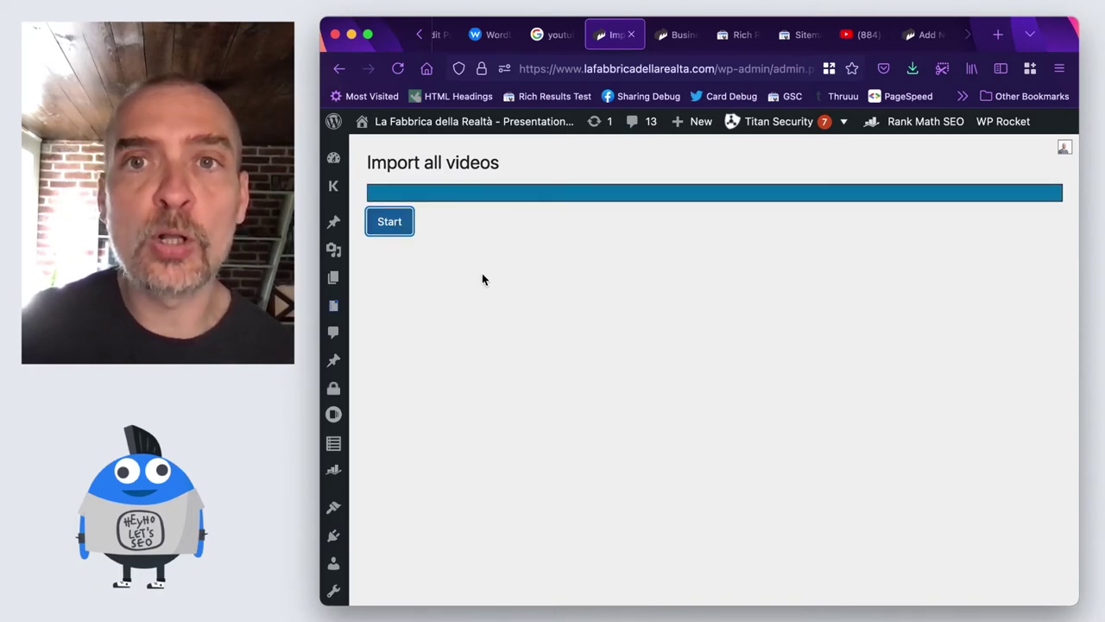
{"action": "left_click", "coordinate": [675, 38]}
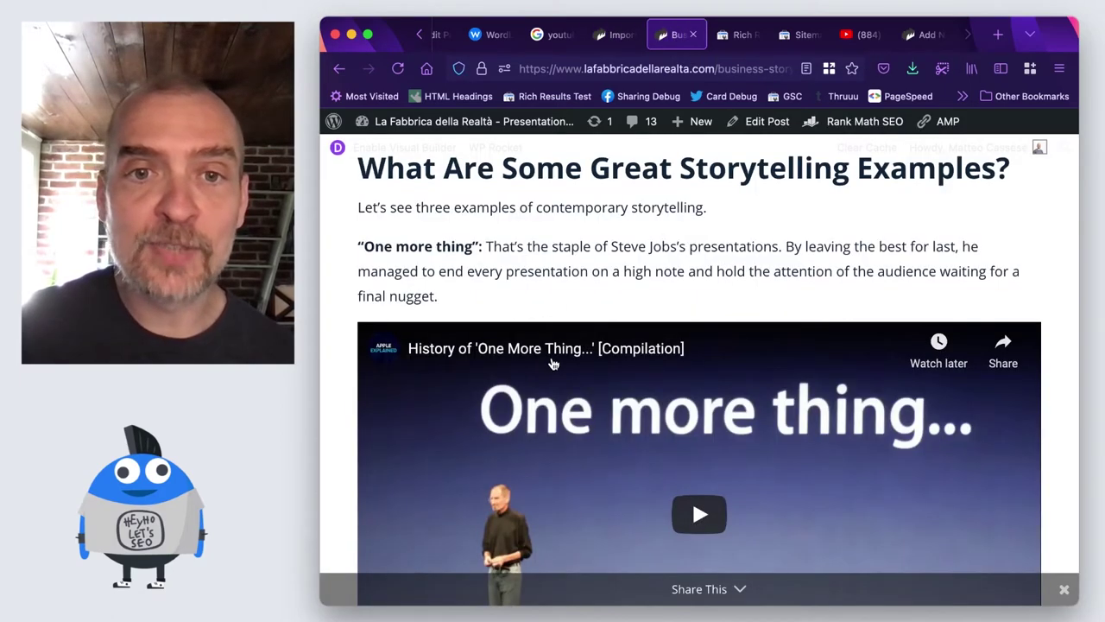
{"action": "scroll", "coordinate": [567, 387], "scroll_direction": "down", "scroll_amount": 1}
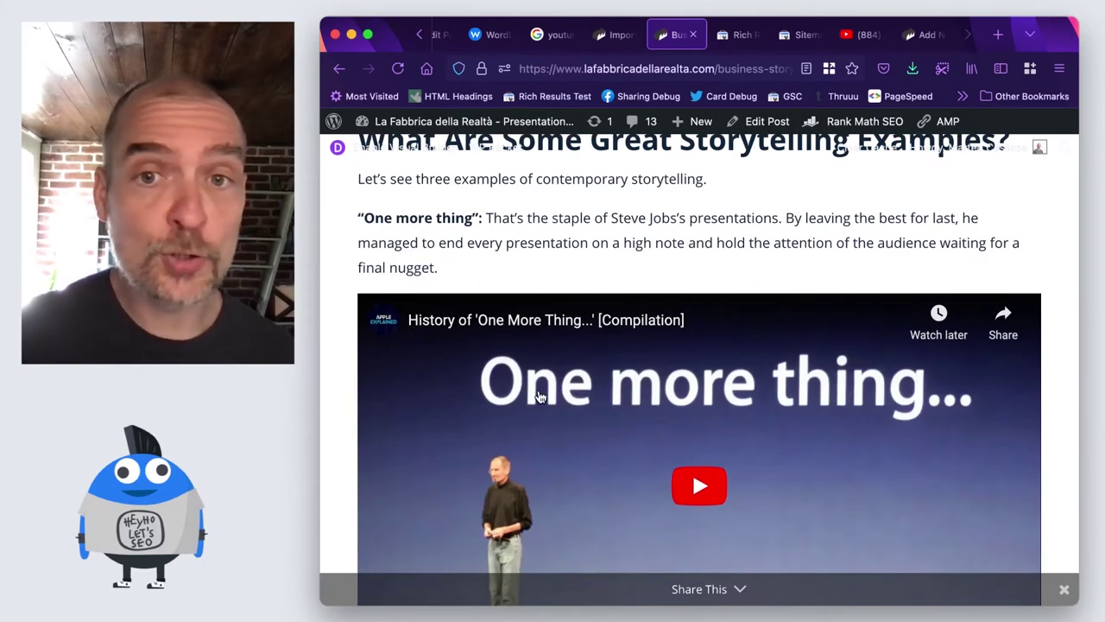
Step: Check the Rich Results Test's detected Articles and FAQ items, then return to Import all videos
{"action": "left_click", "coordinate": [737, 37]}
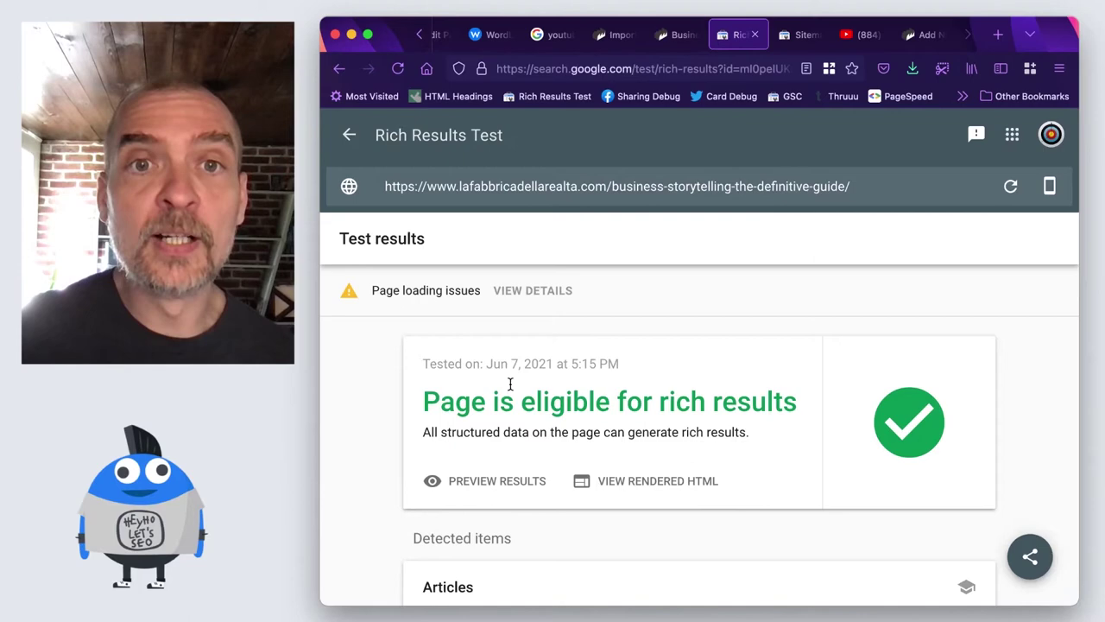
{"action": "scroll", "coordinate": [510, 383], "scroll_direction": "down", "scroll_amount": 1}
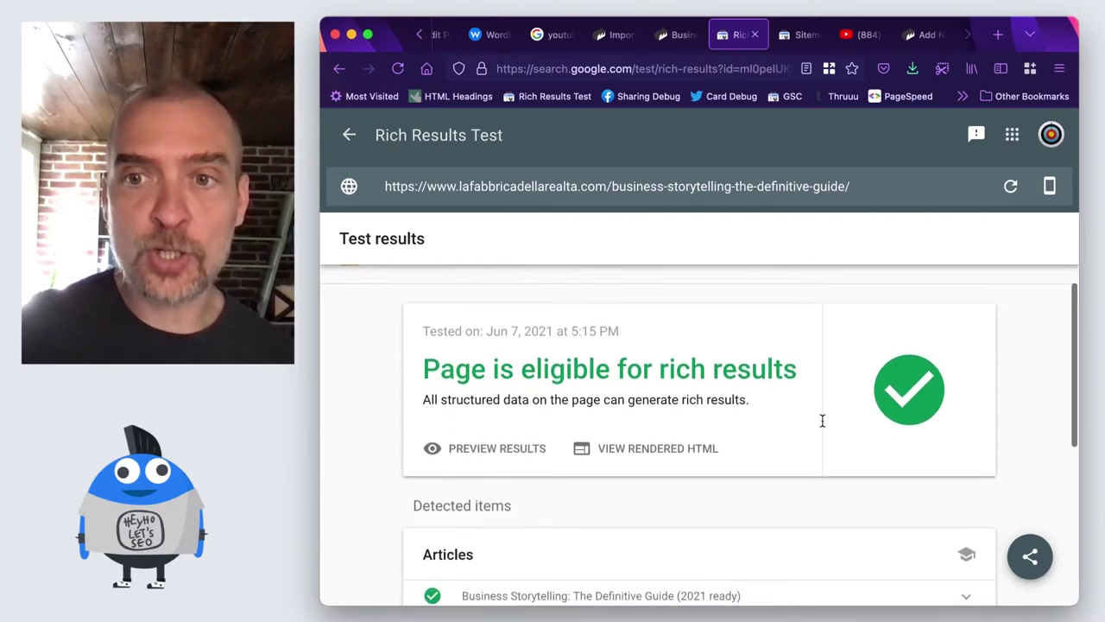
{"action": "scroll", "coordinate": [739, 444], "scroll_direction": "down", "scroll_amount": 3}
{"action": "scroll", "coordinate": [738, 444], "scroll_direction": "down", "scroll_amount": 2}
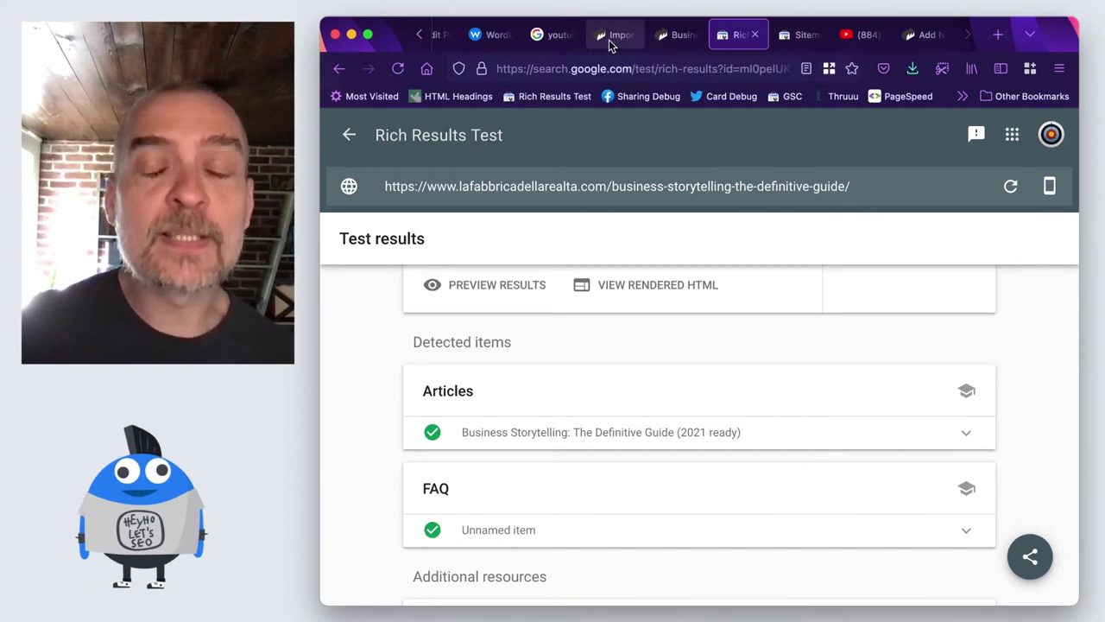
{"action": "left_click", "coordinate": [613, 40]}
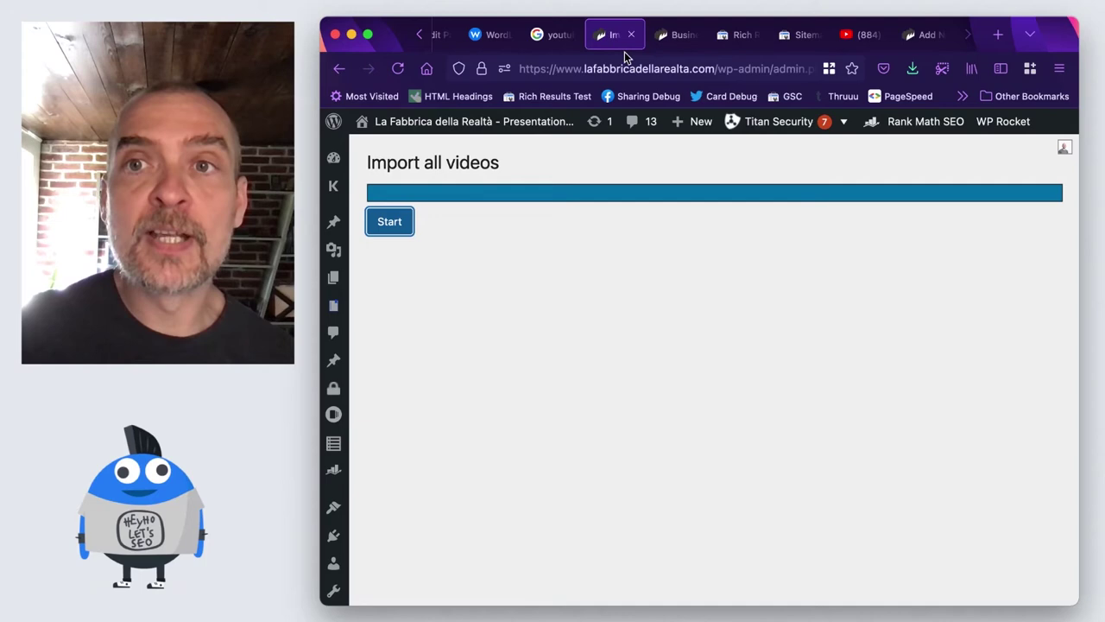
Step: Clear all of the site's cached files from WP Rocket's Quick Actions
{"action": "left_click", "coordinate": [1001, 123]}
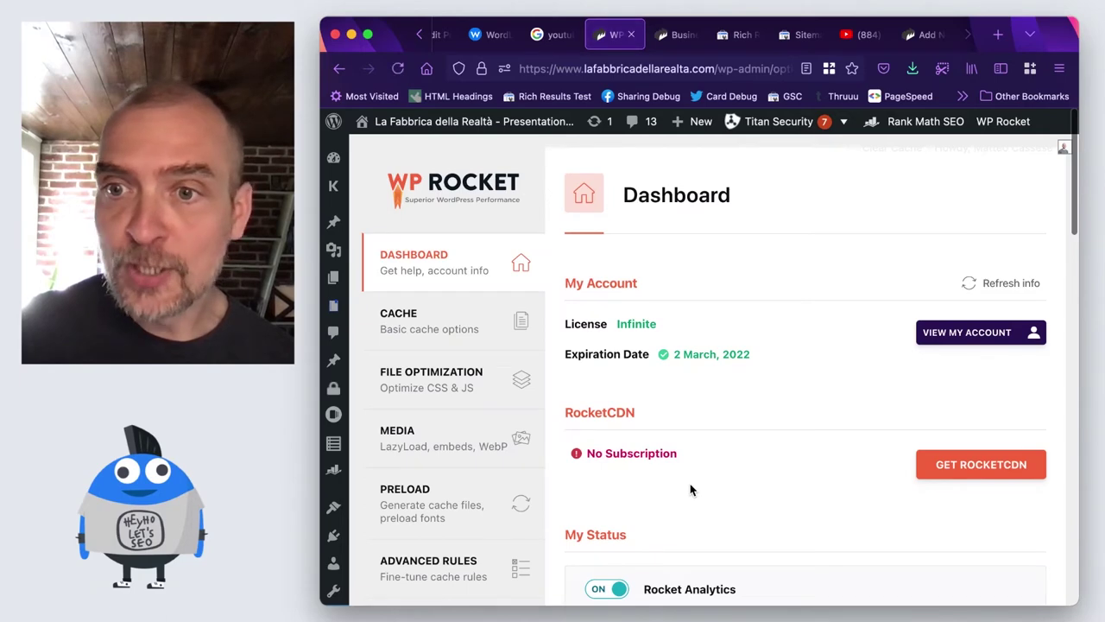
{"action": "scroll", "coordinate": [690, 489], "scroll_direction": "down", "scroll_amount": 3}
{"action": "scroll", "coordinate": [690, 489], "scroll_direction": "up", "scroll_amount": 2}
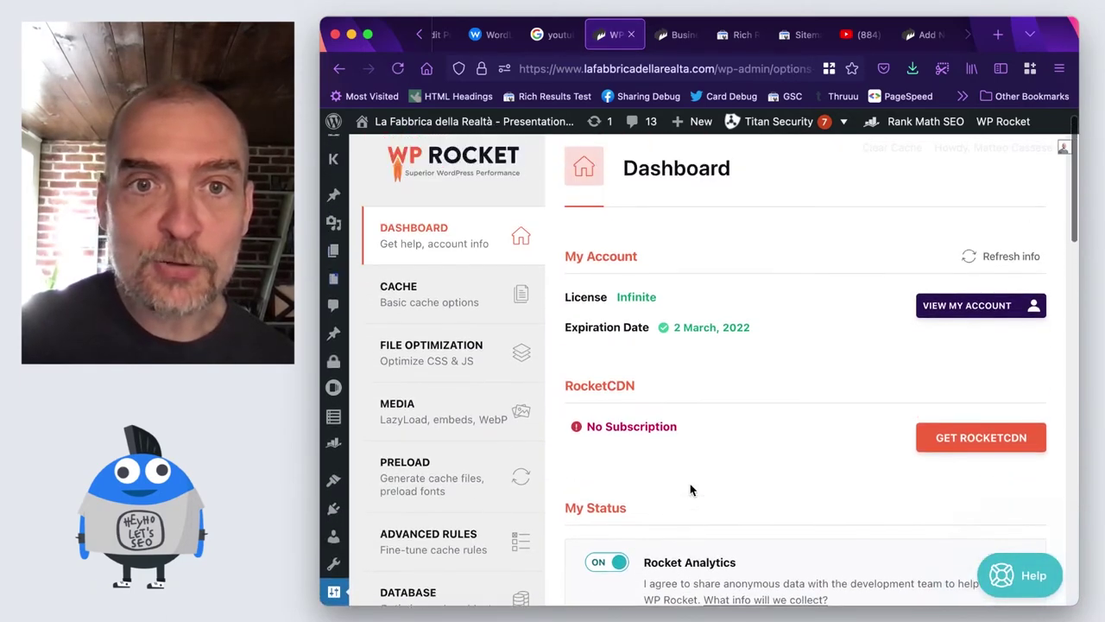
{"action": "scroll", "coordinate": [704, 373], "scroll_direction": "down", "scroll_amount": 5}
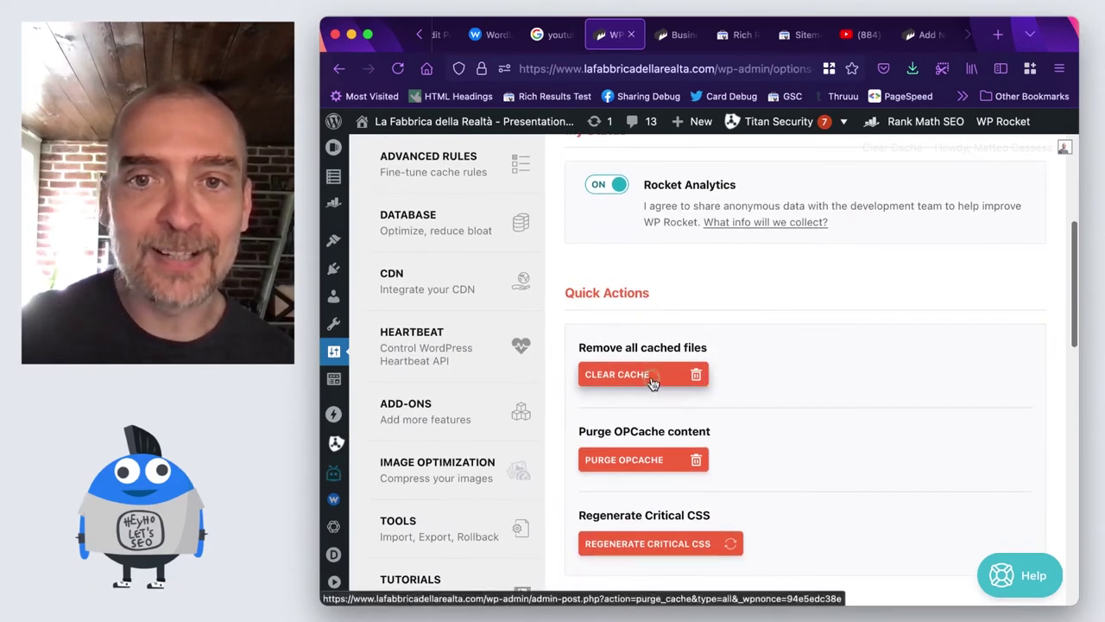
{"action": "left_click", "coordinate": [655, 383]}
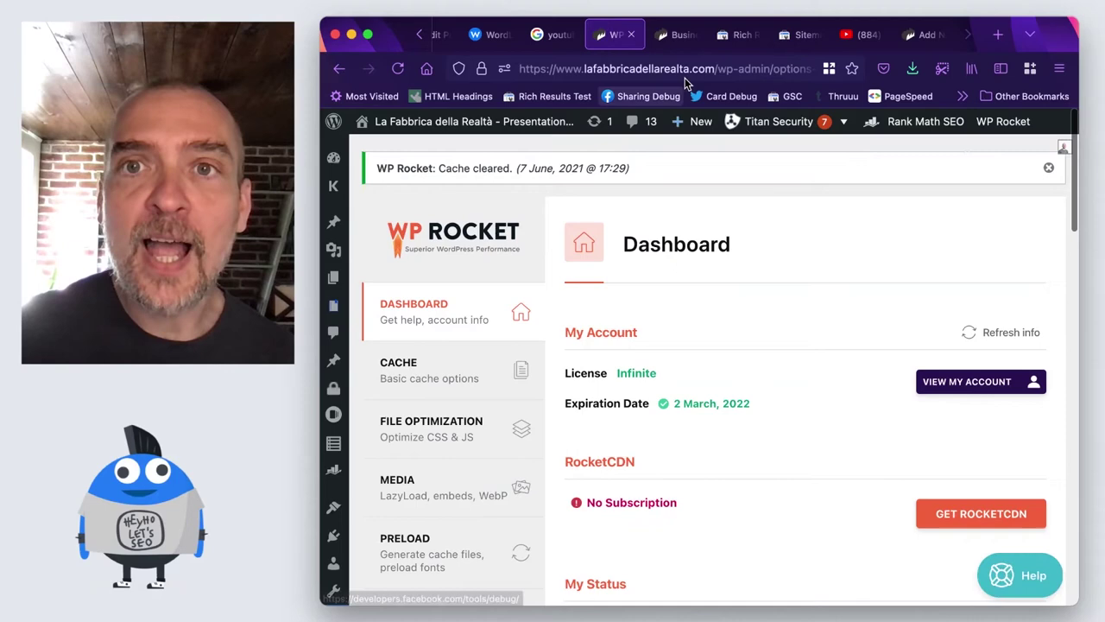
Step: Rerun the Rich Results Test with '?nocache' appended and find the four Videos items
{"action": "left_click", "coordinate": [736, 34]}
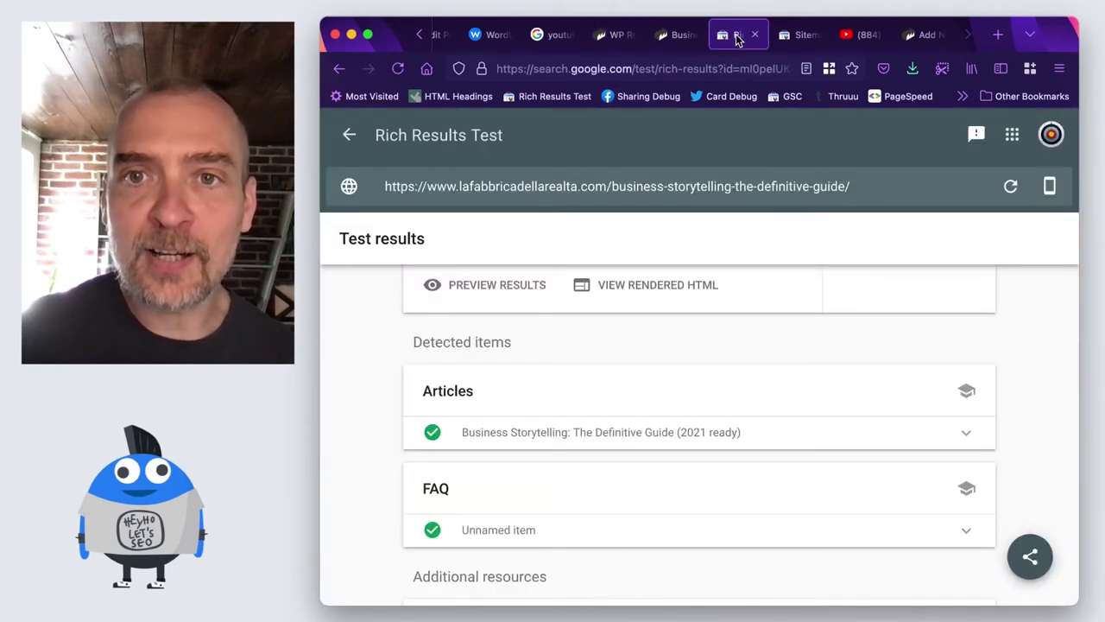
{"action": "left_click", "coordinate": [869, 186]}
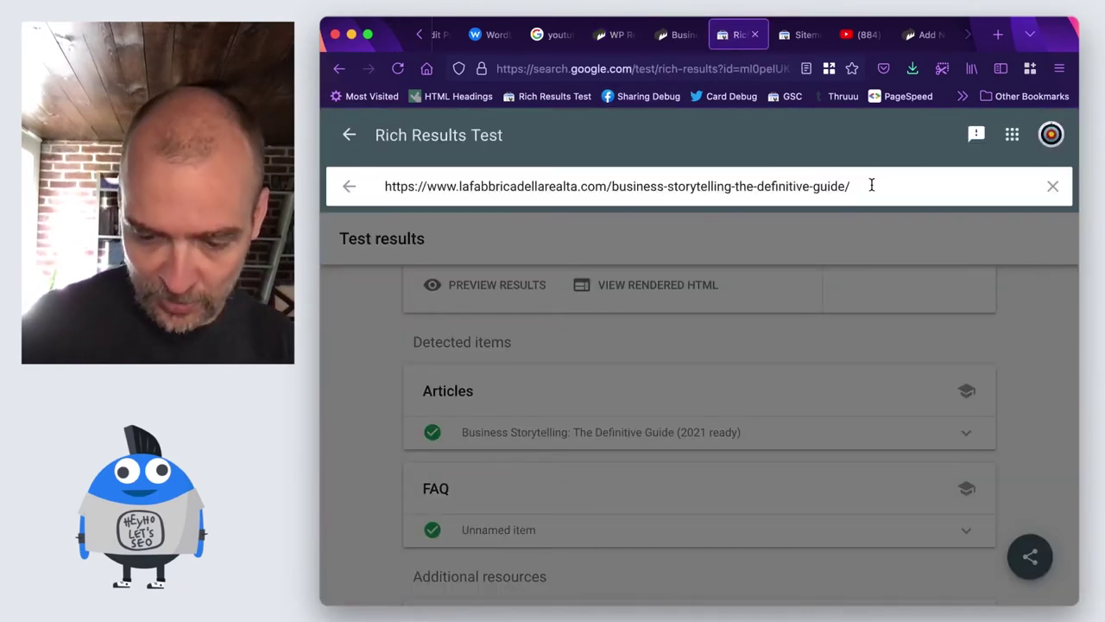
{"action": "type", "text": "?nocache"}
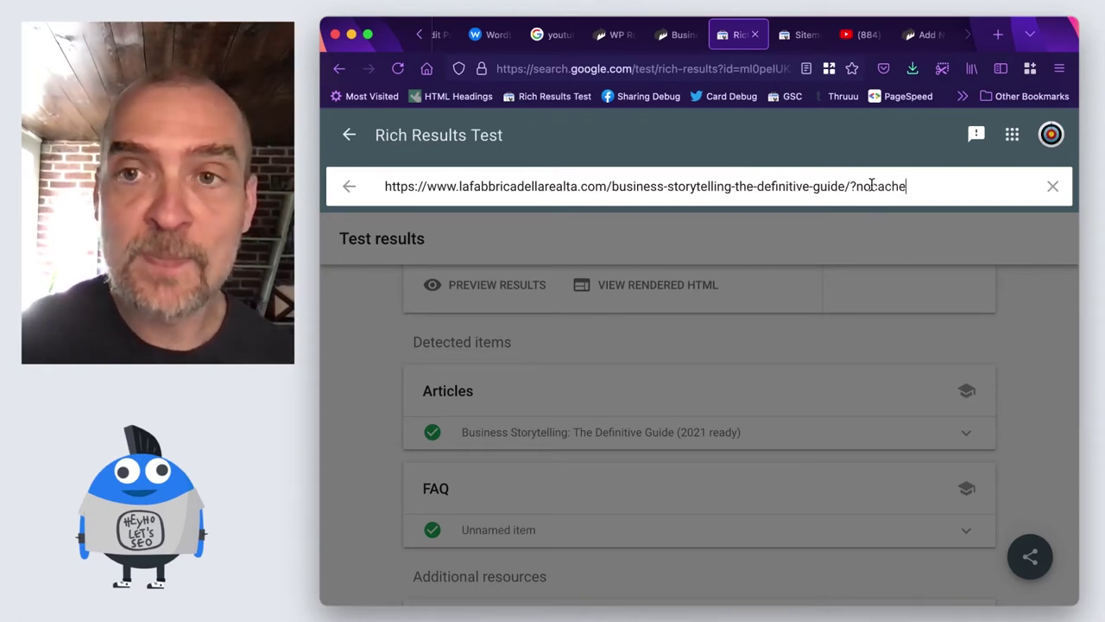
{"action": "key", "text": "Return"}
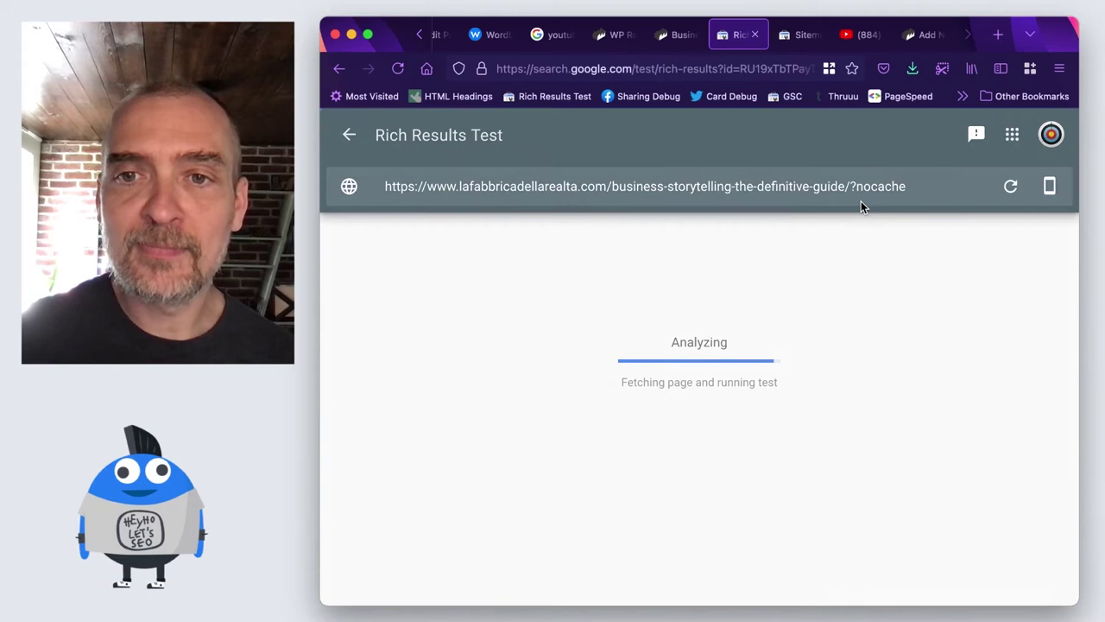
{"action": "scroll", "coordinate": [743, 404], "scroll_direction": "down", "scroll_amount": 2}
{"action": "scroll", "coordinate": [742, 403], "scroll_direction": "down", "scroll_amount": 3}
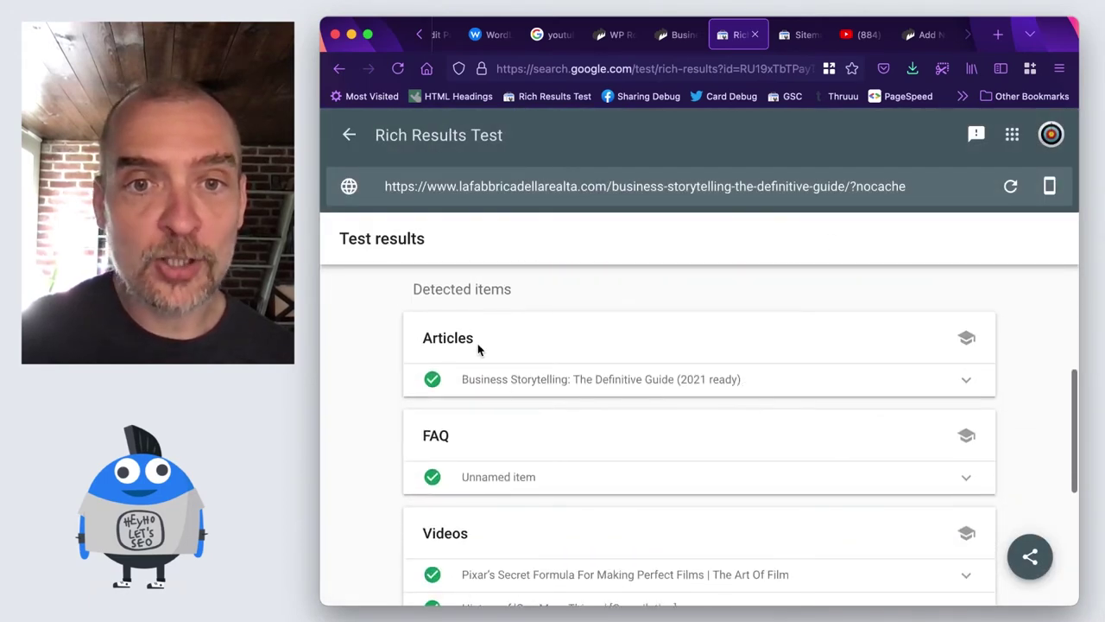
{"action": "scroll", "coordinate": [513, 460], "scroll_direction": "down", "scroll_amount": 3}
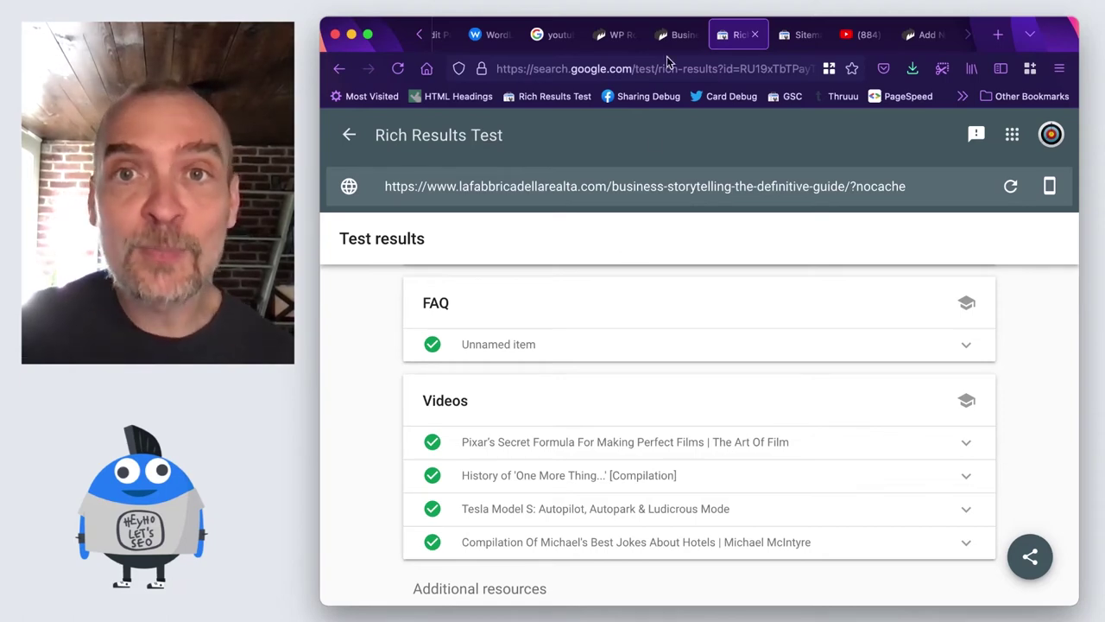
Step: Go from the WP Rocket dashboard to WordLift Settings > Video Settings
{"action": "left_click", "coordinate": [617, 37]}
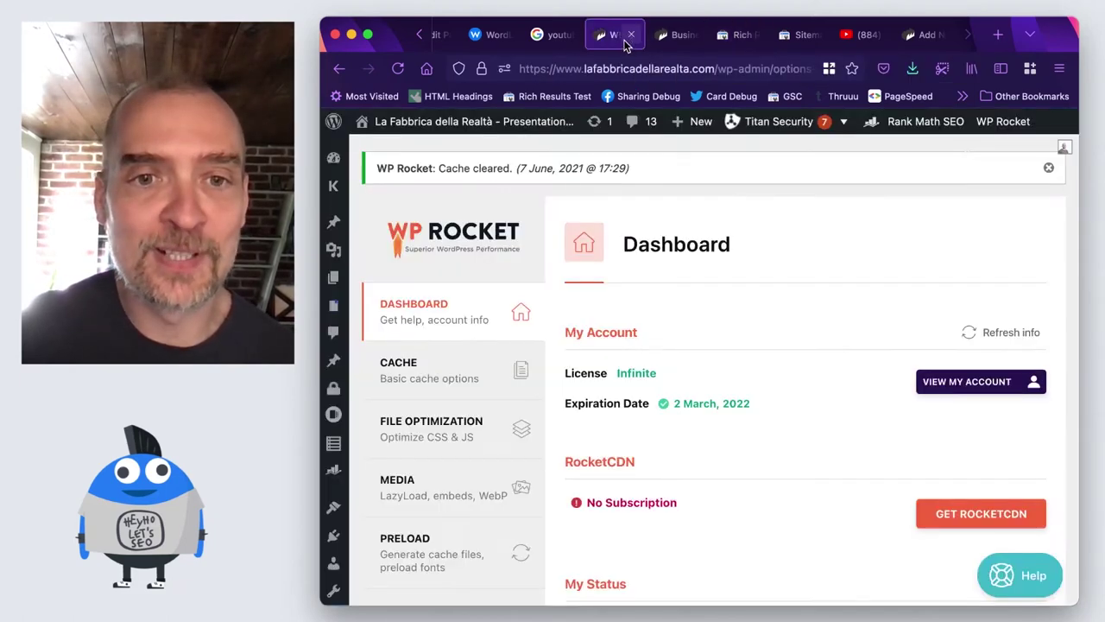
{"action": "scroll", "coordinate": [335, 569], "scroll_direction": "down", "scroll_amount": 6}
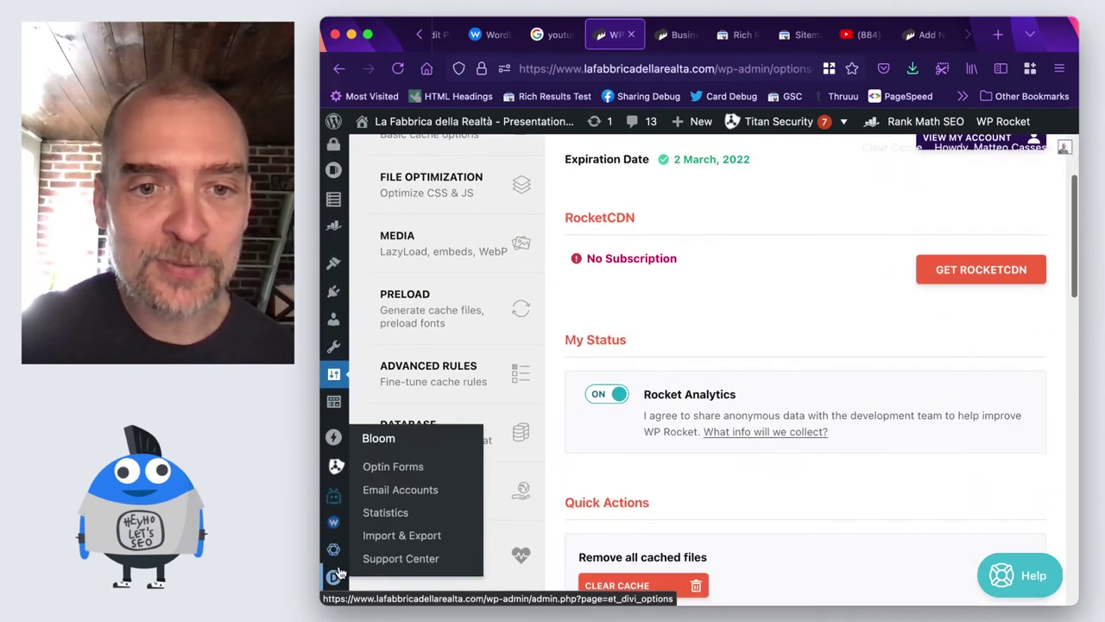
{"action": "mouse_move", "coordinate": [335, 502]}
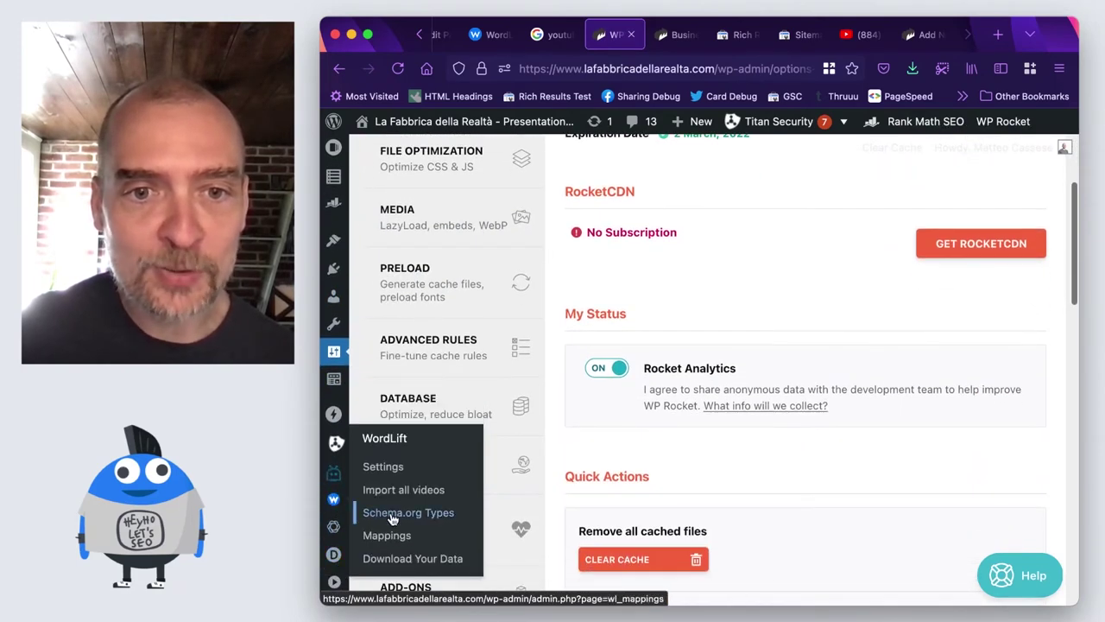
{"action": "left_click", "coordinate": [385, 474]}
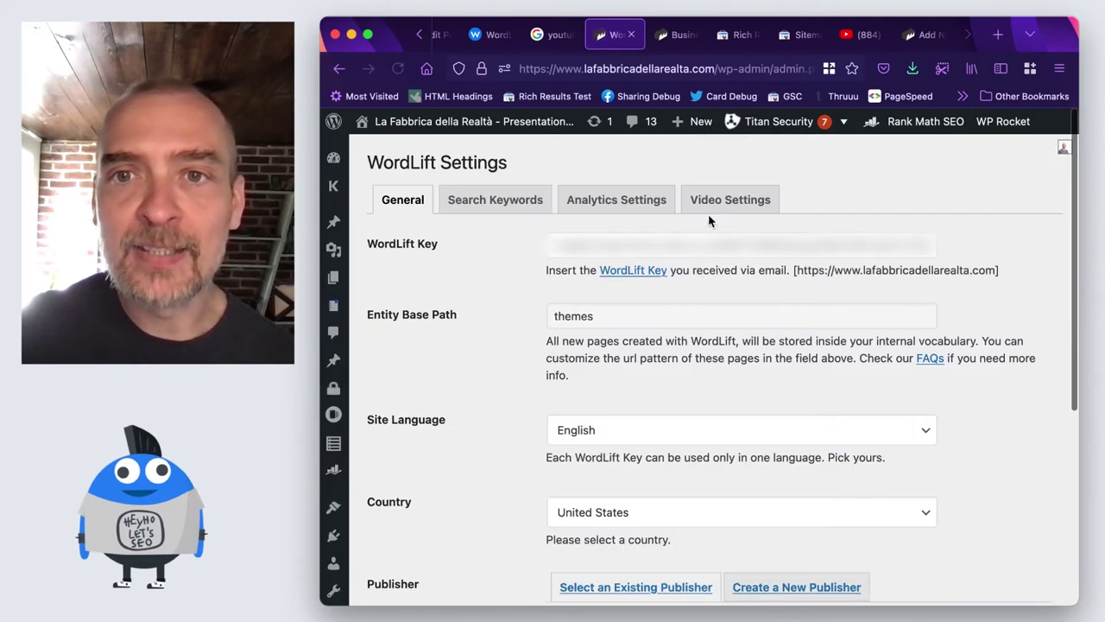
{"action": "left_click", "coordinate": [721, 206]}
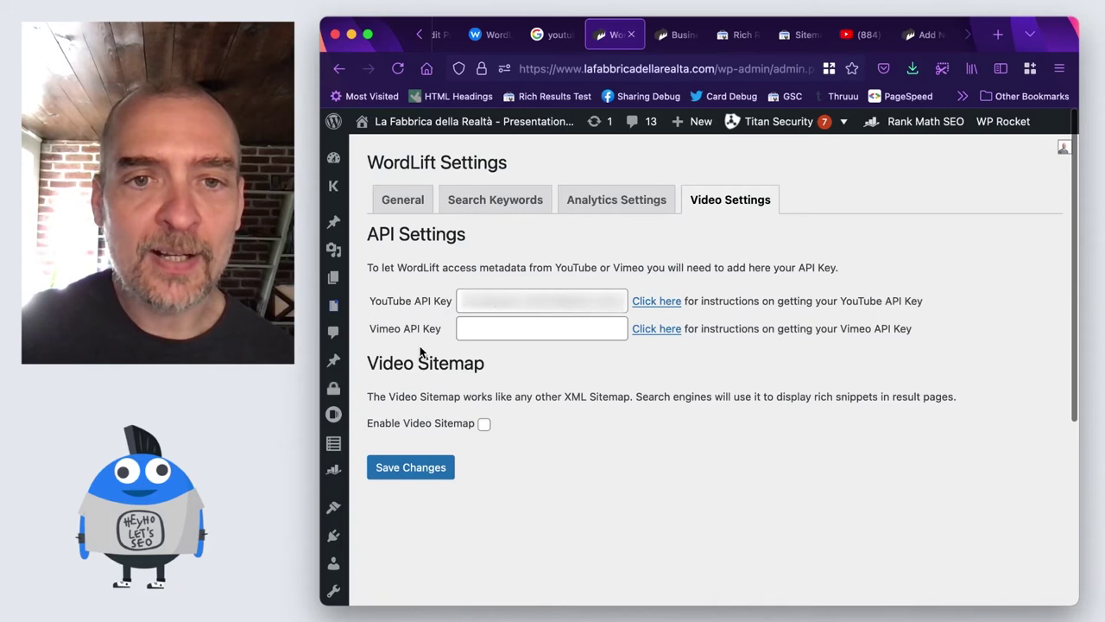
Step: Enable and save the Video Sitemap, then copy its link address
{"action": "left_click", "coordinate": [484, 423]}
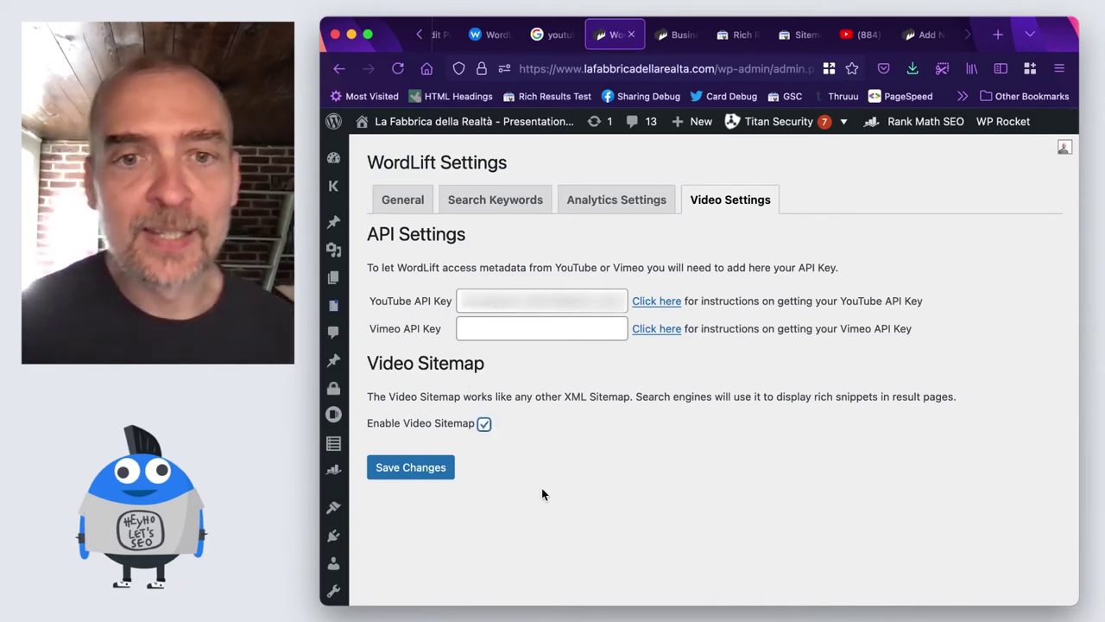
{"action": "left_click", "coordinate": [436, 471]}
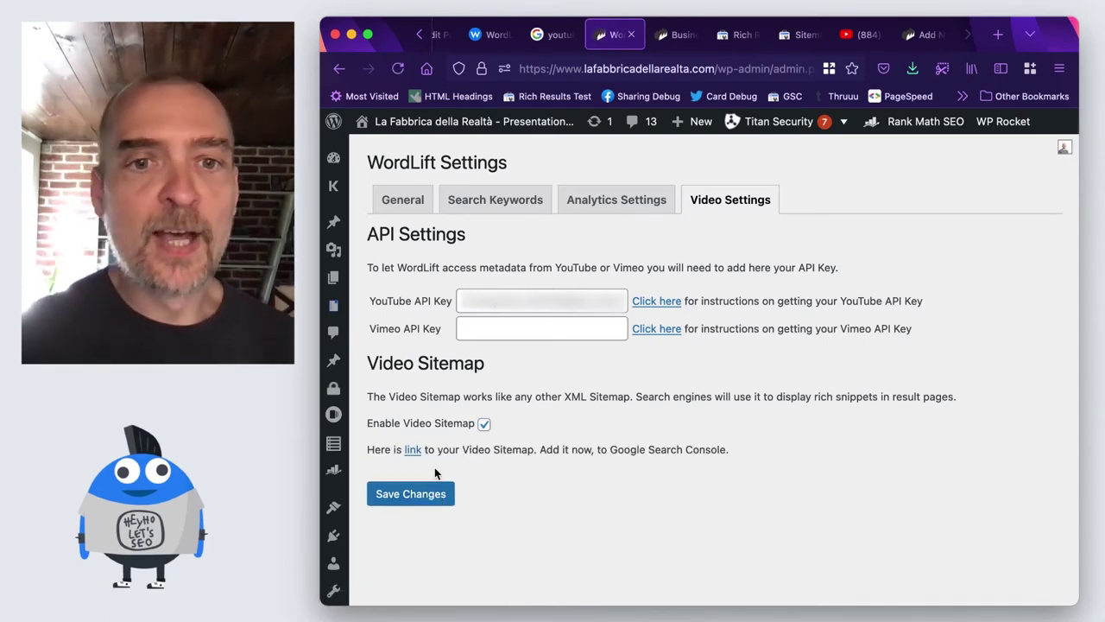
{"action": "right_click", "coordinate": [413, 455]}
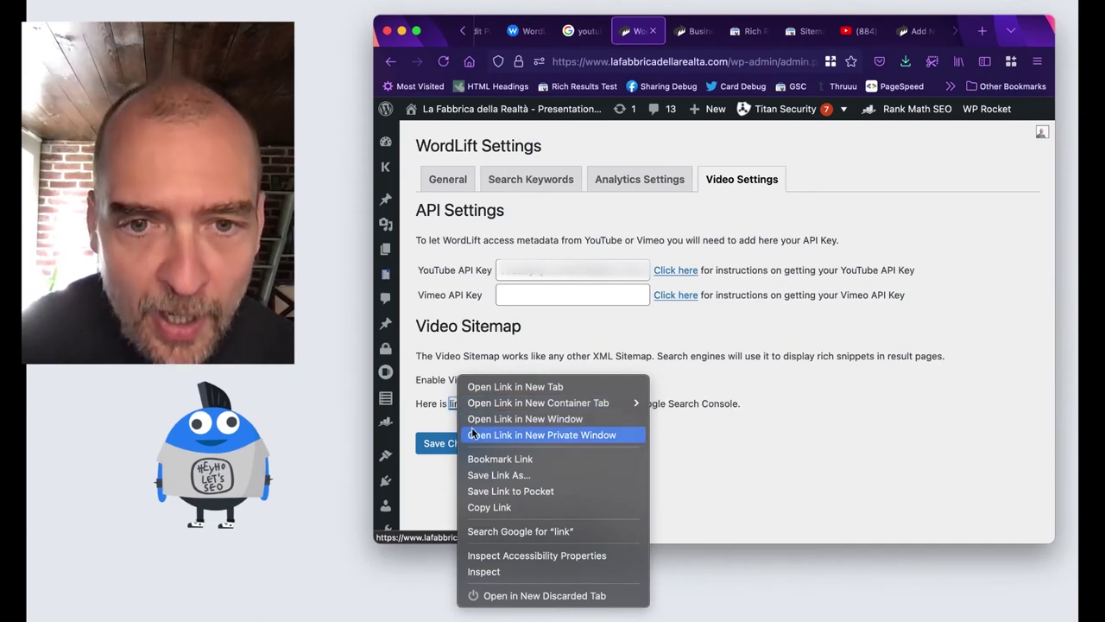
{"action": "left_click", "coordinate": [489, 507]}
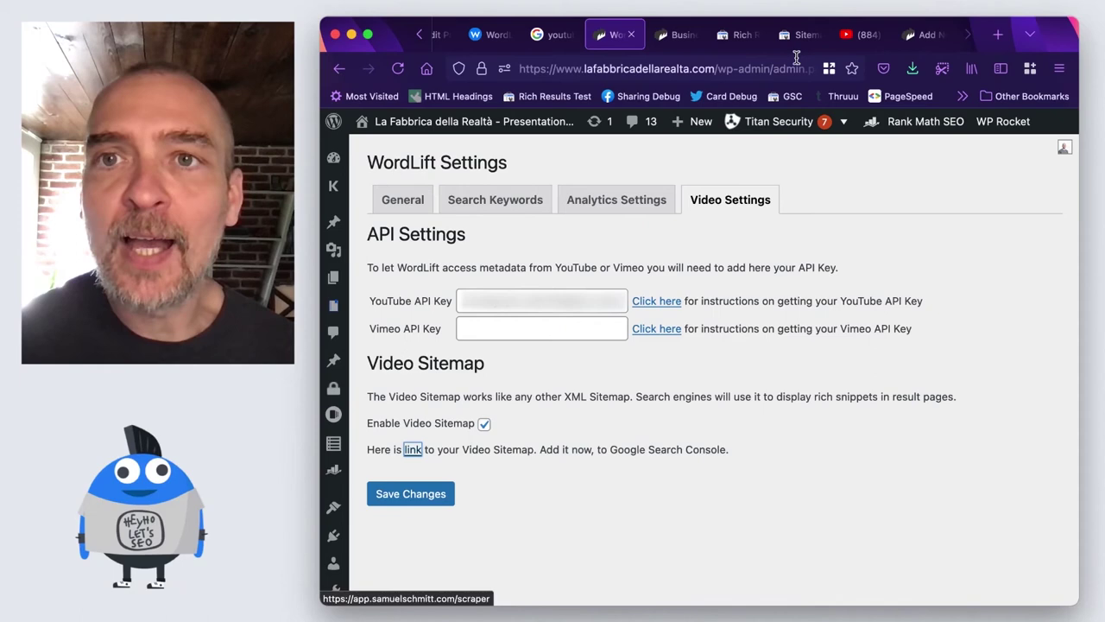
Step: Submit wl-video-sitemap.xml as a new sitemap, trimming the duplicated domain prefix
{"action": "left_click", "coordinate": [797, 34]}
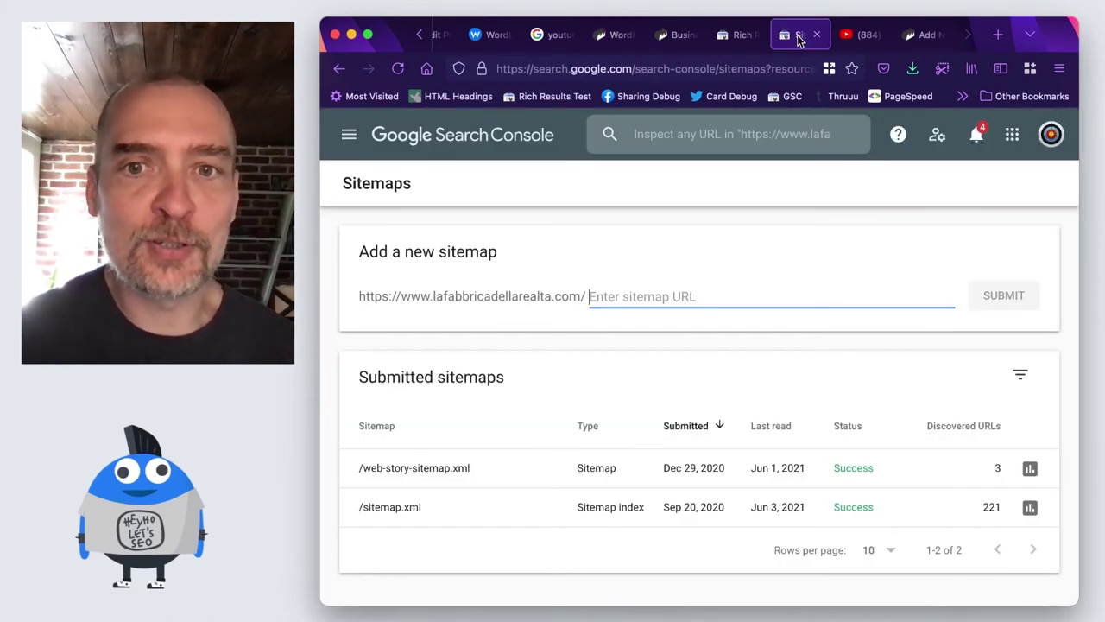
{"action": "right_click", "coordinate": [609, 303]}
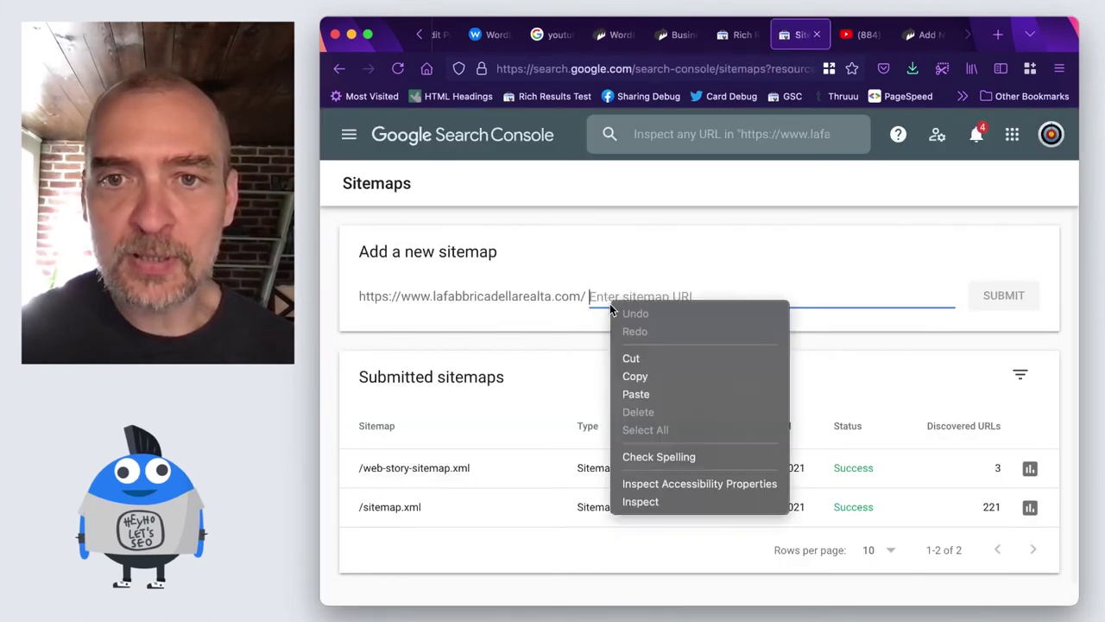
{"action": "left_click", "coordinate": [660, 393]}
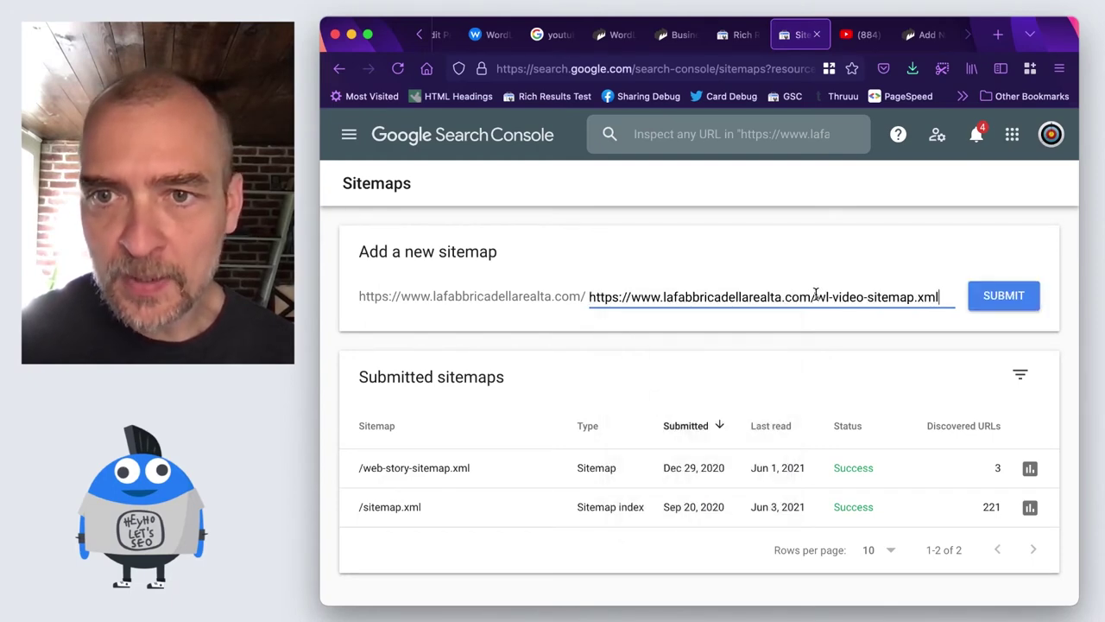
{"action": "left_click_drag", "start_coordinate": [816, 297], "coordinate": [565, 297]}
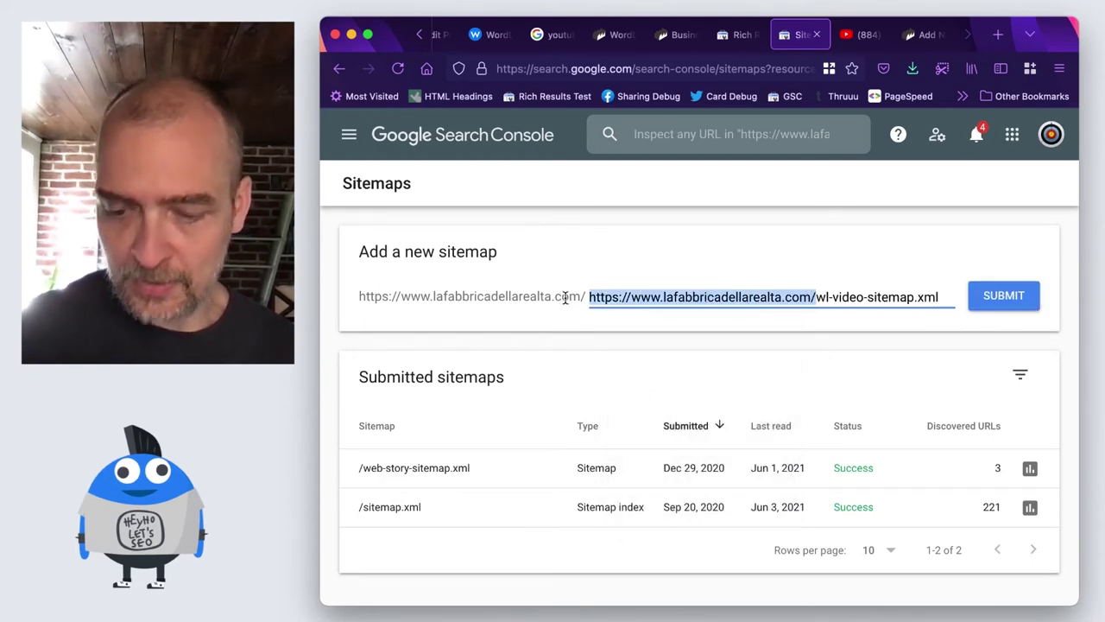
{"action": "key", "text": "BackSpace"}
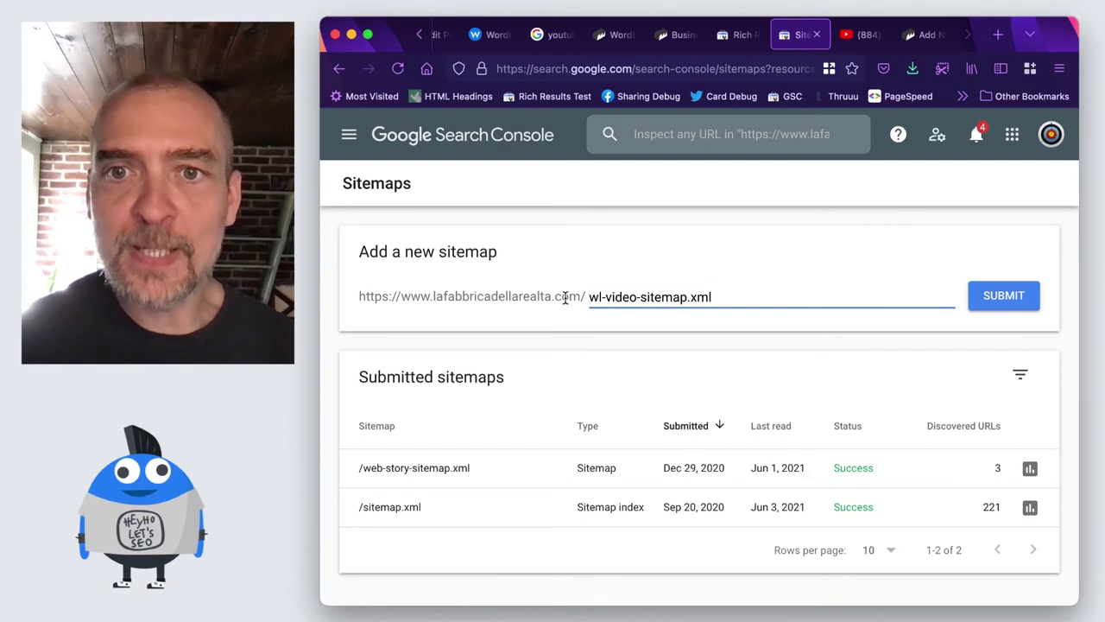
{"action": "left_click", "coordinate": [1002, 307]}
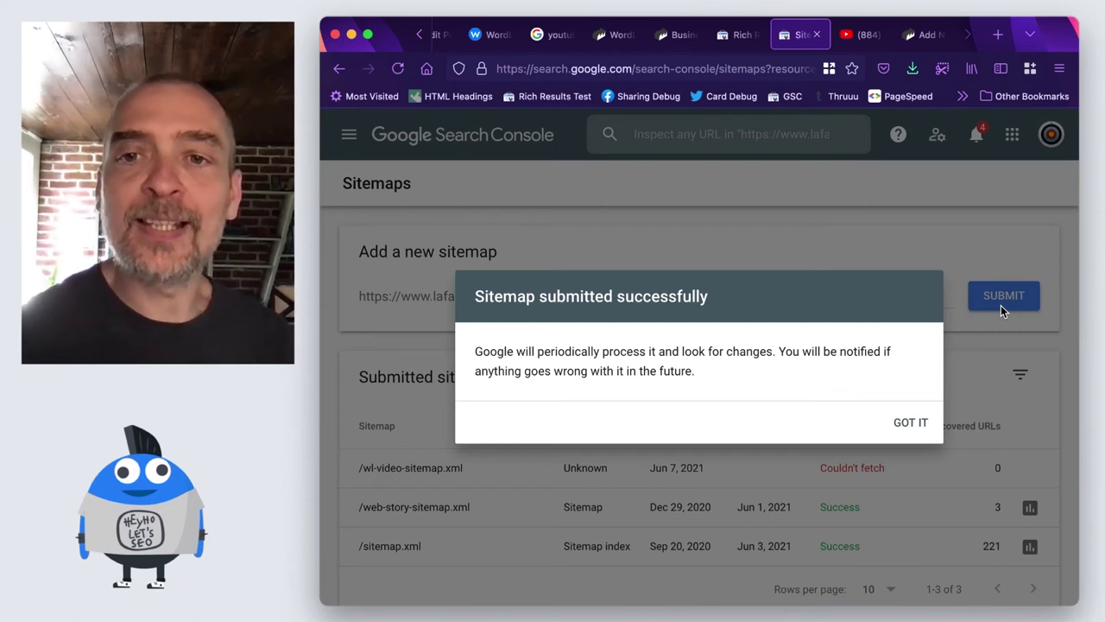
Step: Dismiss the confirmation, copy the YouTube video's URL, and return to the 'Discover E-commerce SEO' draft
{"action": "left_click", "coordinate": [911, 423]}
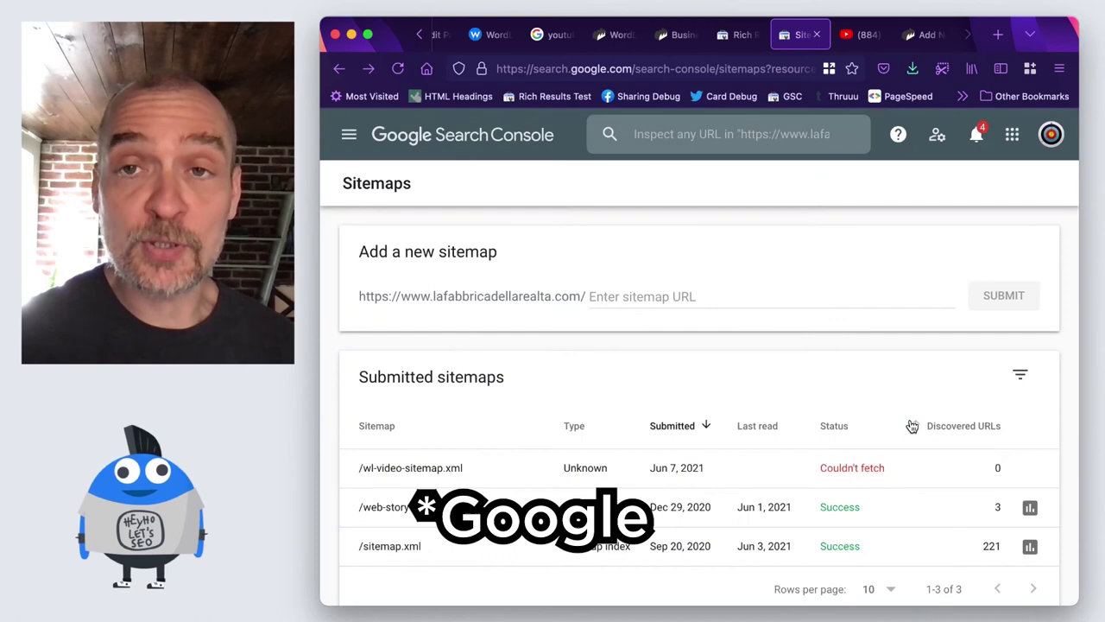
{"action": "left_click", "coordinate": [862, 38]}
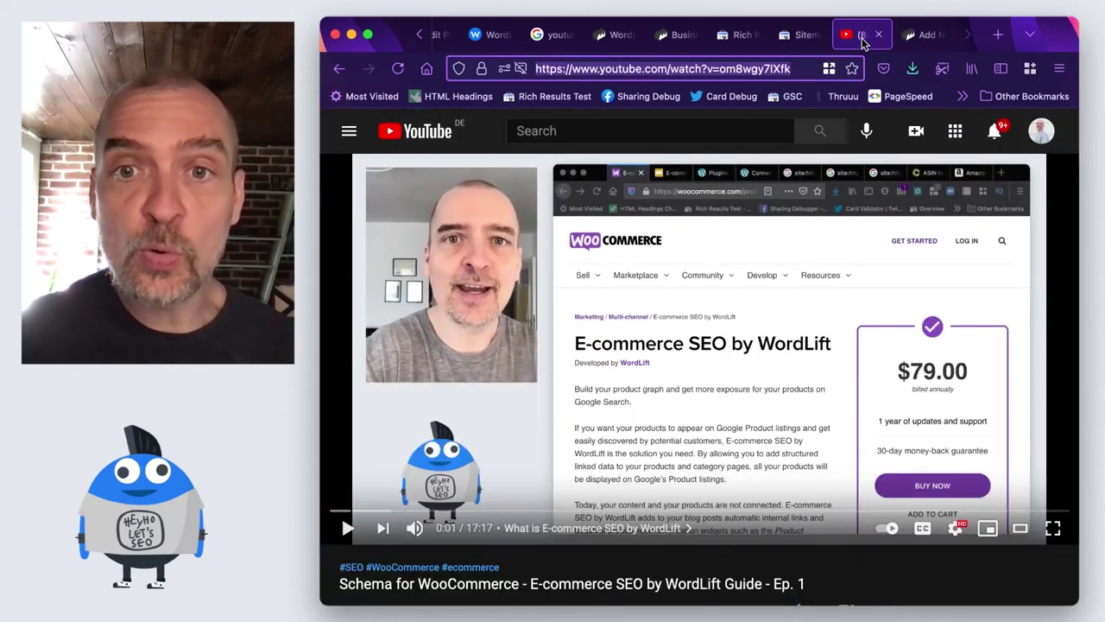
{"action": "right_click", "coordinate": [644, 68]}
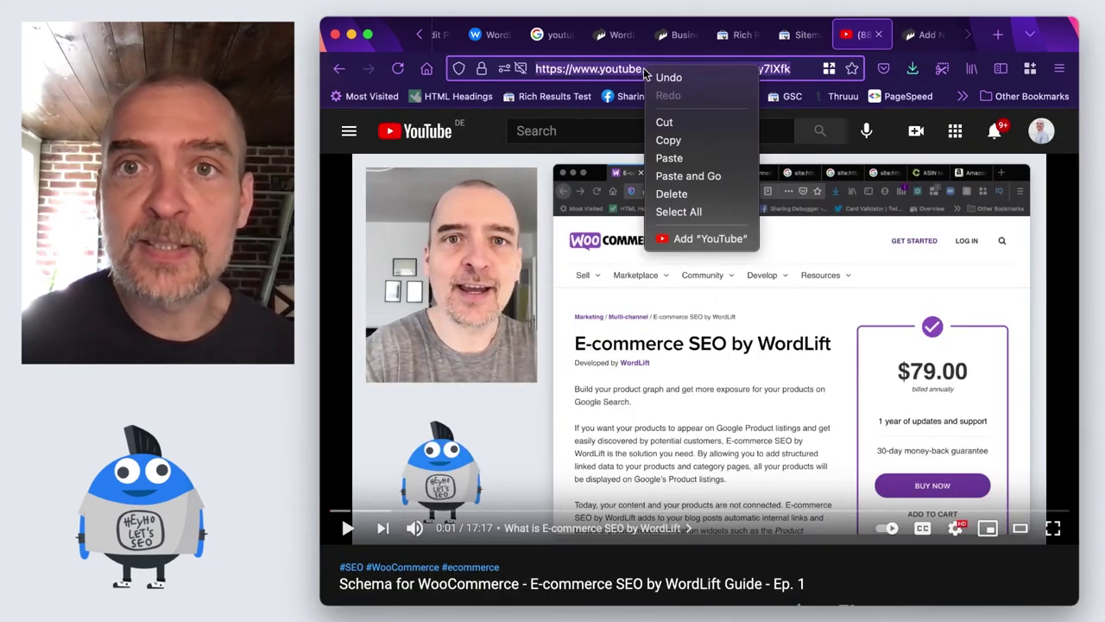
{"action": "left_click", "coordinate": [677, 143]}
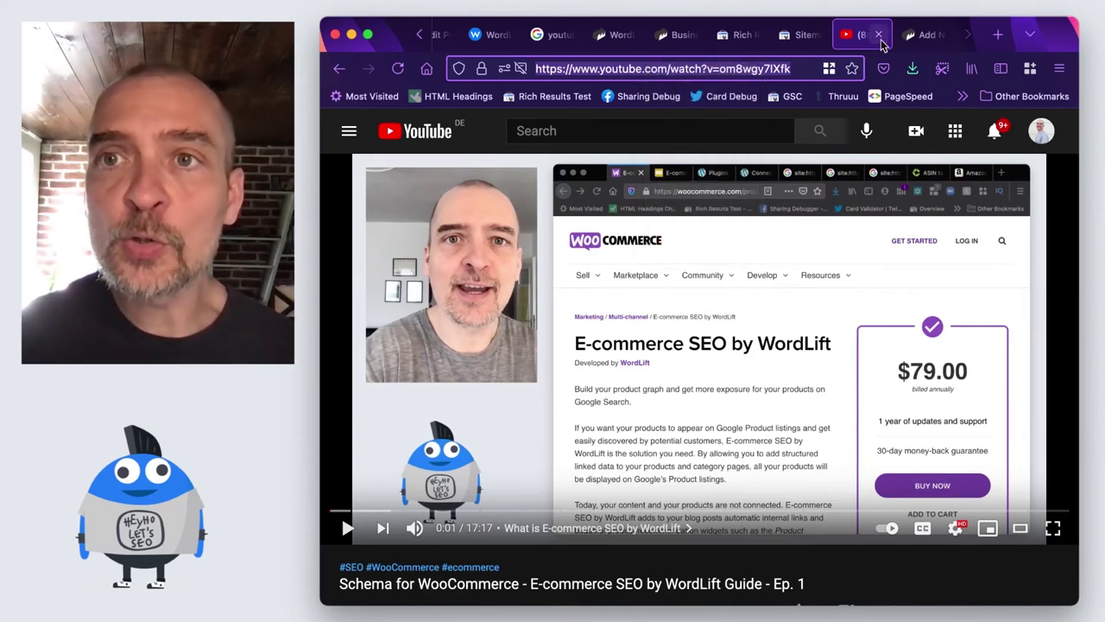
{"action": "left_click", "coordinate": [929, 36]}
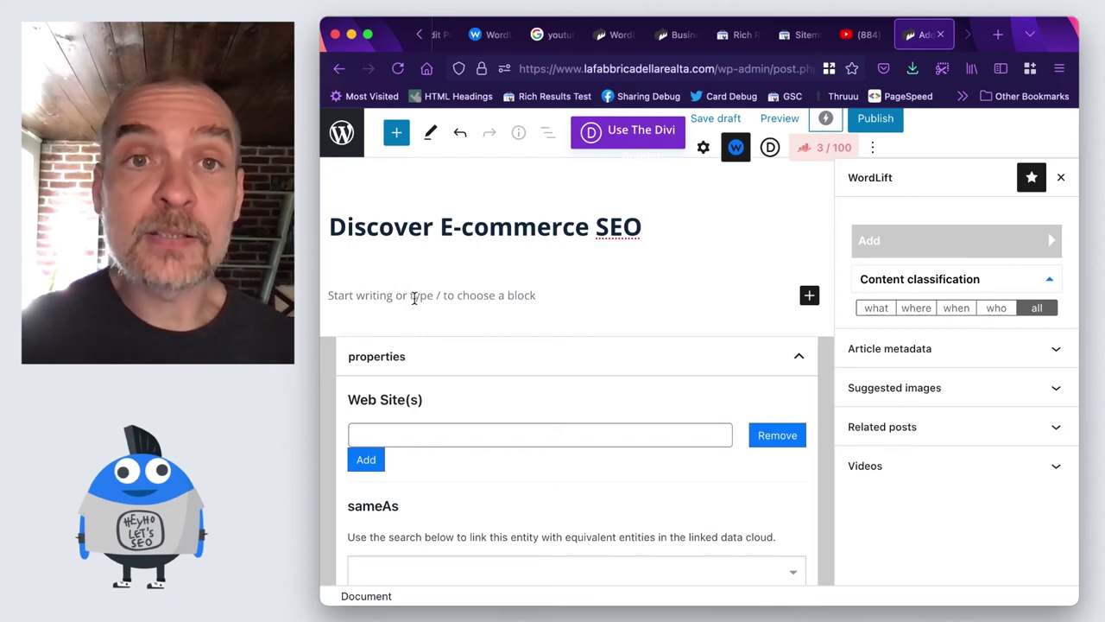
Step: Embed the 'Schema for WooCommerce - E-commerce SEO' video in a YouTube block and save the draft
{"action": "left_click", "coordinate": [809, 297]}
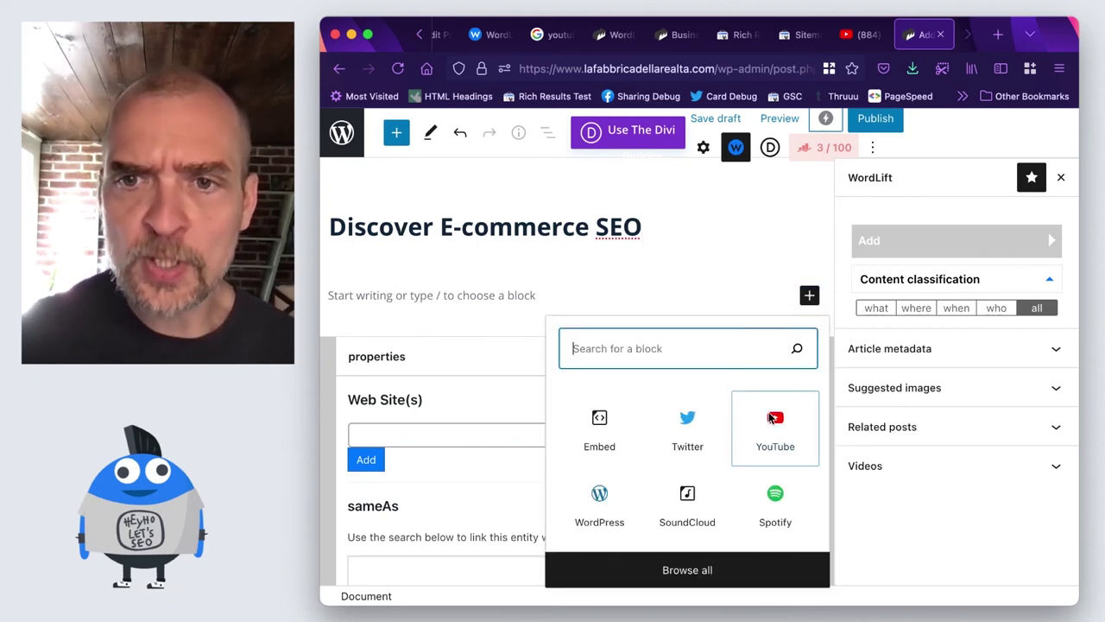
{"action": "left_click", "coordinate": [785, 426]}
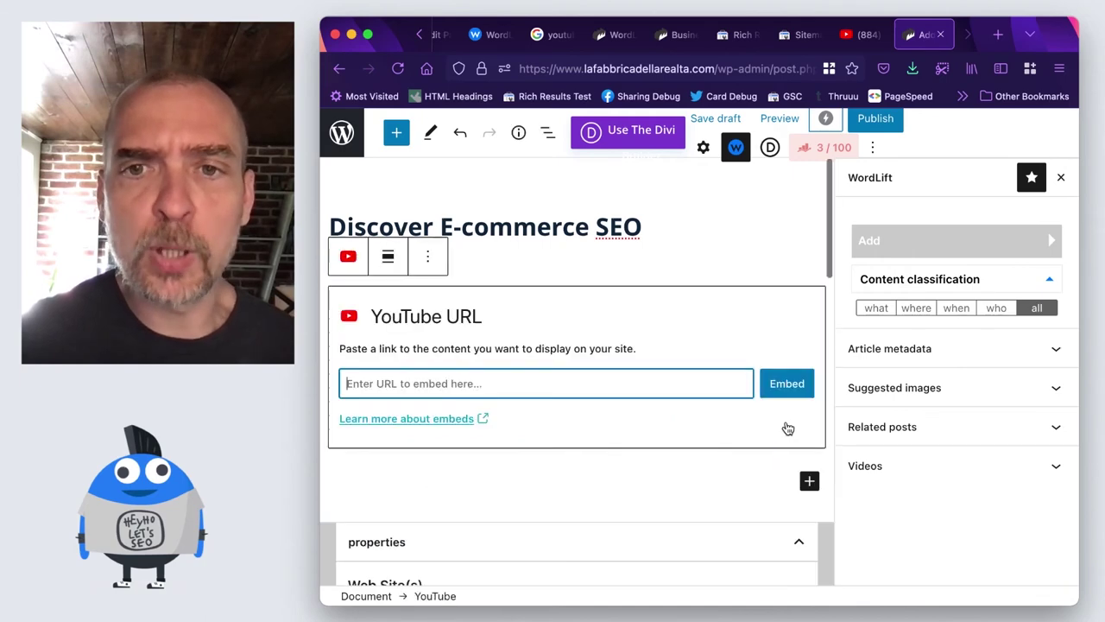
{"action": "key", "text": "super+v"}
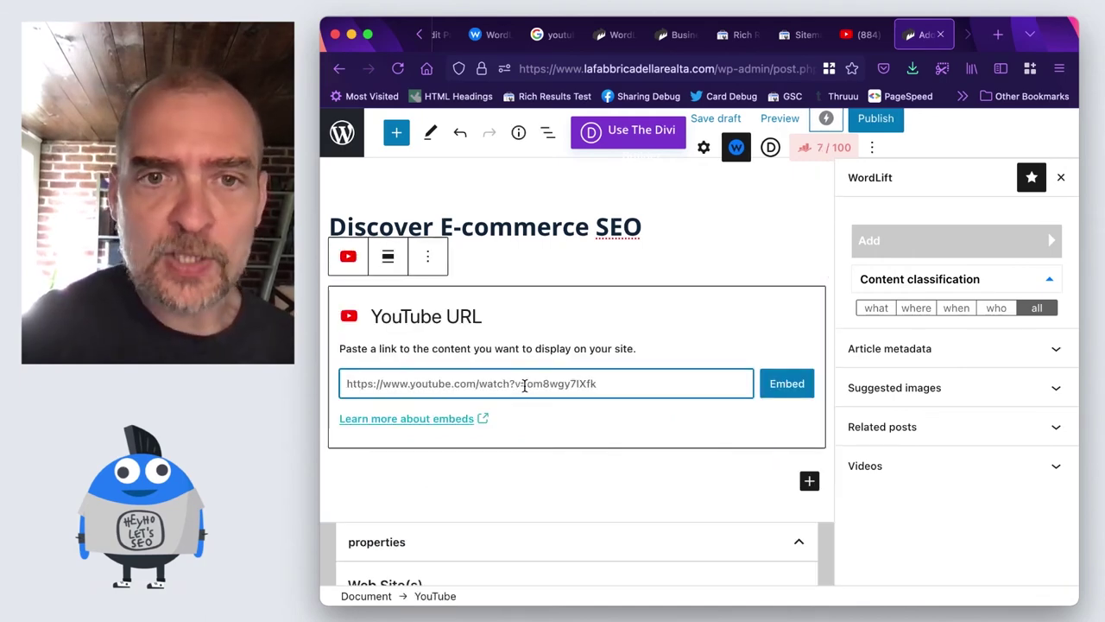
{"action": "left_click", "coordinate": [787, 384]}
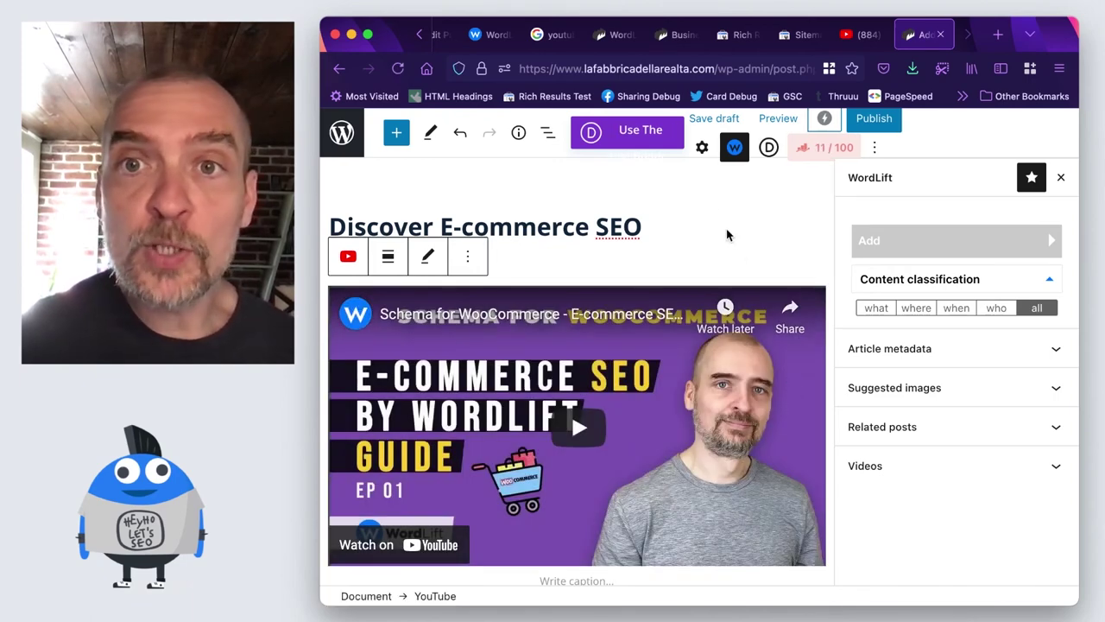
{"action": "left_click", "coordinate": [710, 121]}
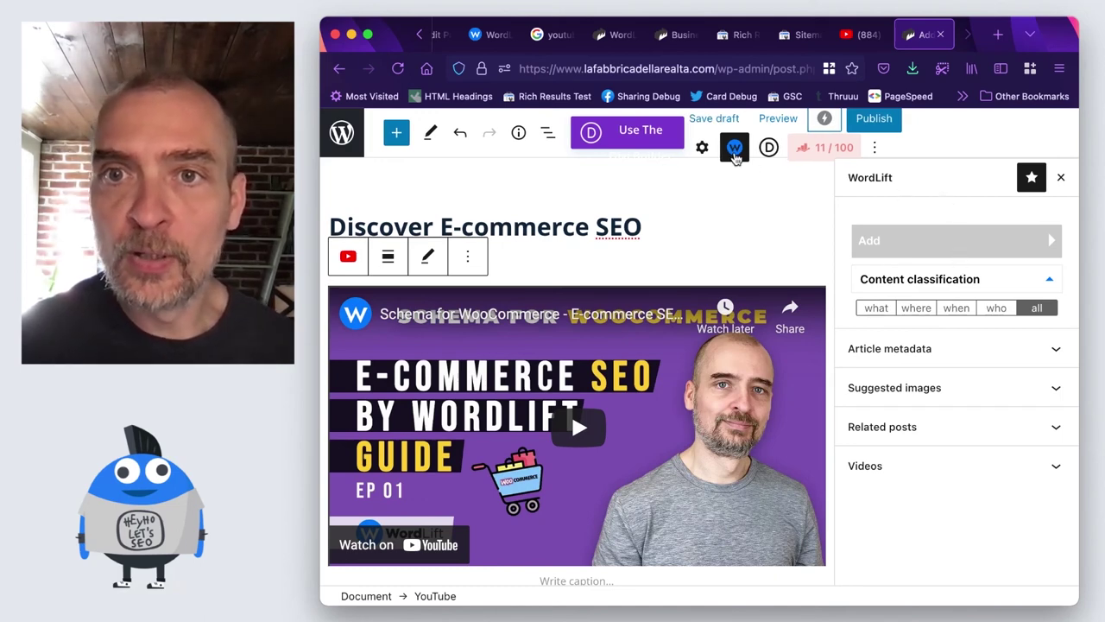
Step: Reload the WordLift sidebar, expand its Videos panel, and edit the embedded YouTube video entry
{"action": "left_click", "coordinate": [736, 156]}
{"action": "left_click", "coordinate": [736, 155]}
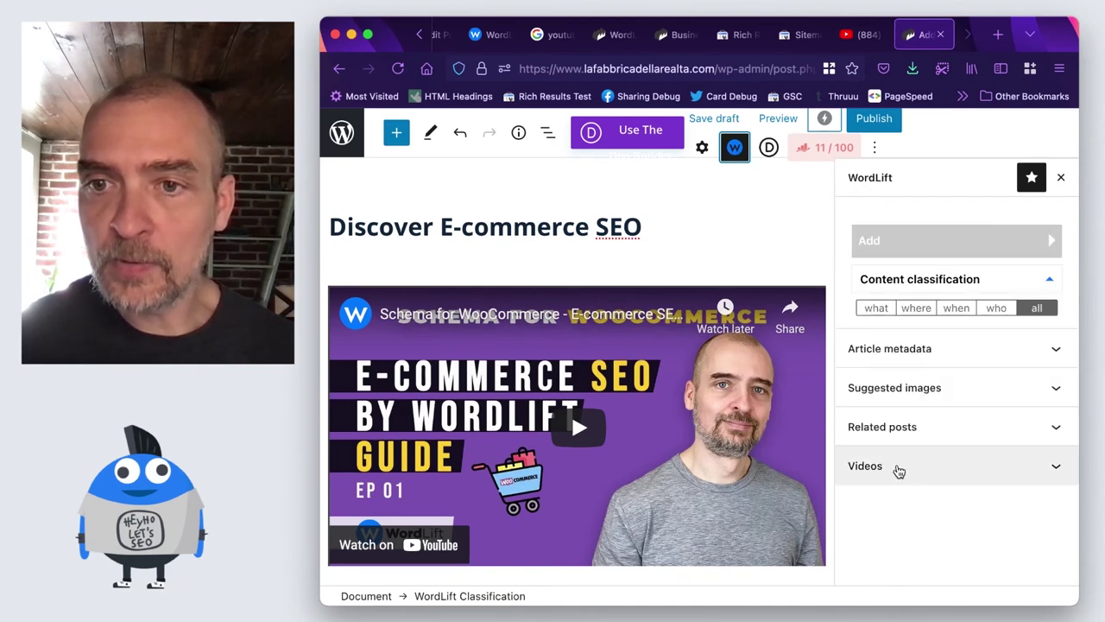
{"action": "left_click", "coordinate": [896, 468]}
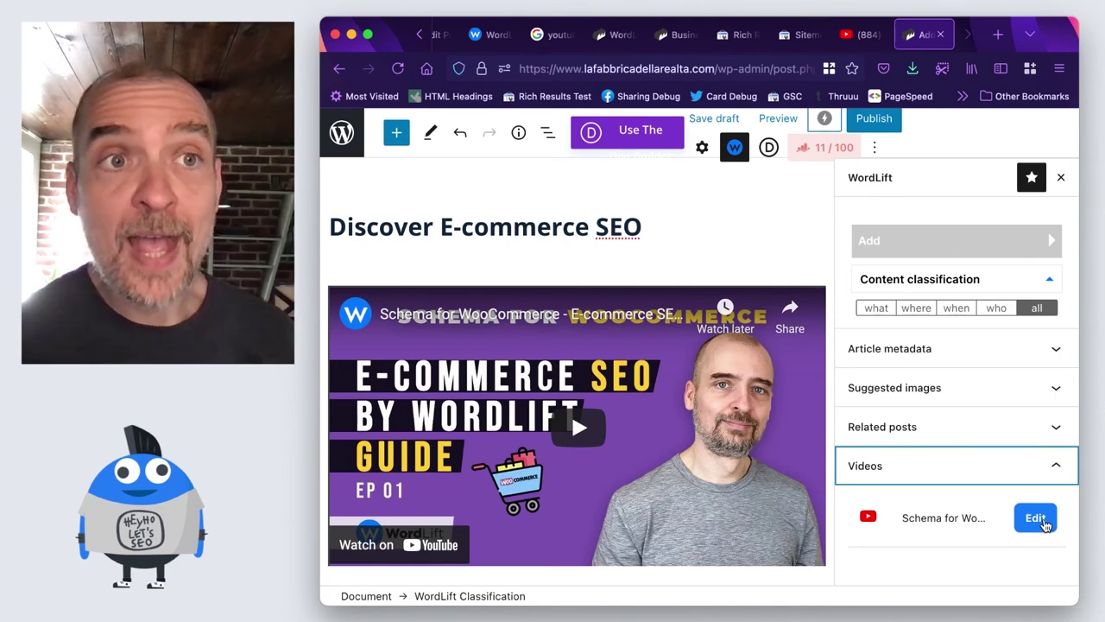
{"action": "left_click", "coordinate": [1035, 518]}
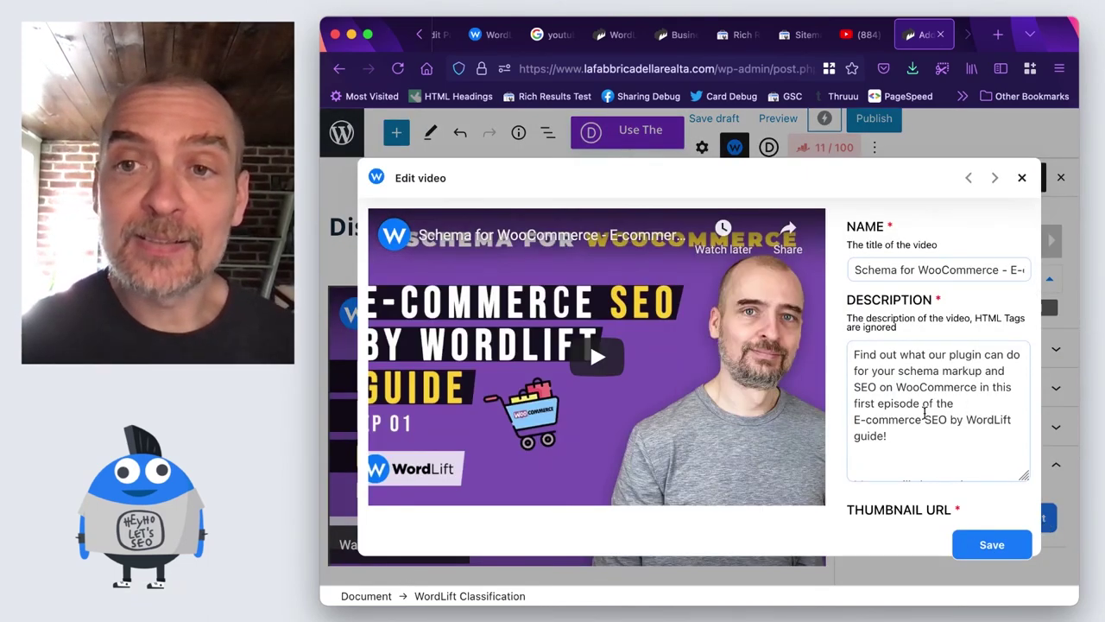
Step: Check the thumbnail, upload date, content URL, duration PT17M18S and embed URL, then save the video details
{"action": "scroll", "coordinate": [924, 412], "scroll_direction": "down", "scroll_amount": 3}
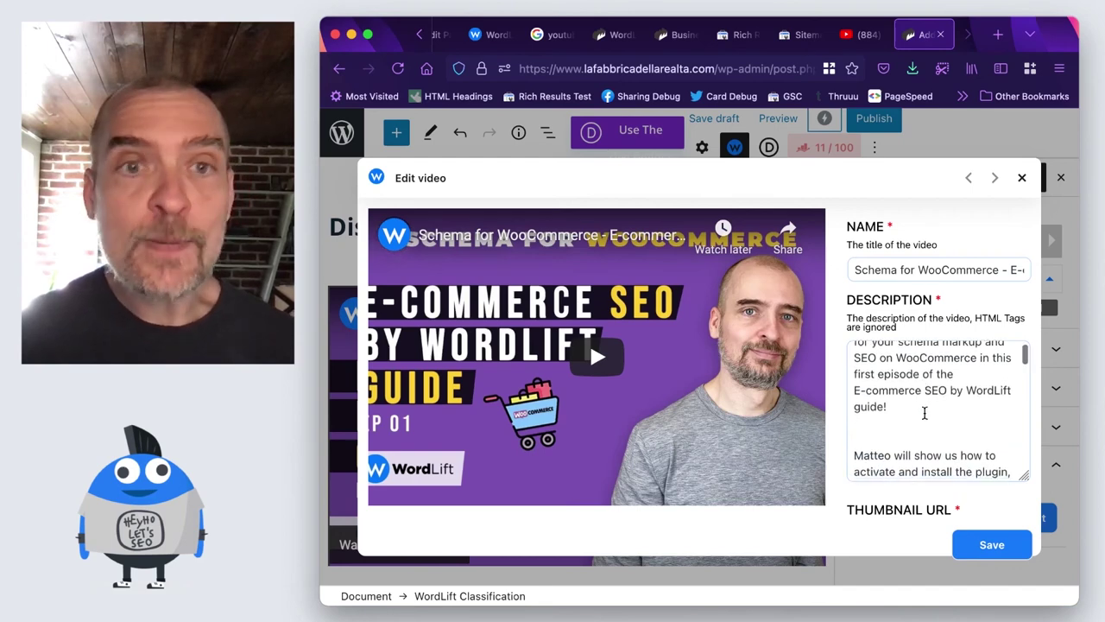
{"action": "scroll", "coordinate": [924, 412], "scroll_direction": "down", "scroll_amount": 8}
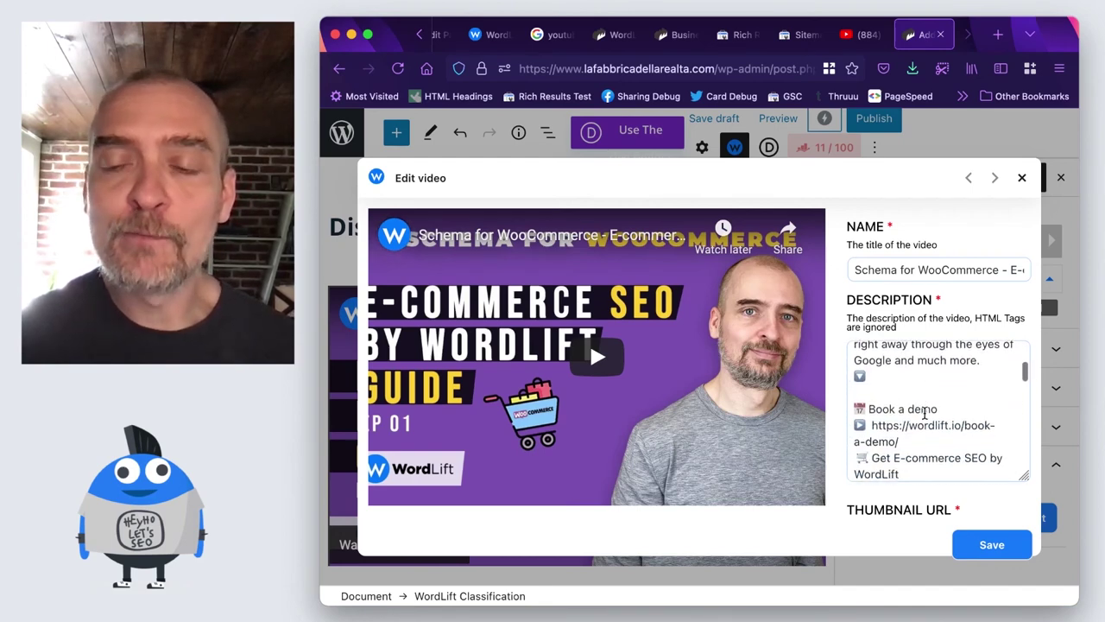
{"action": "scroll", "coordinate": [924, 412], "scroll_direction": "down", "scroll_amount": 8}
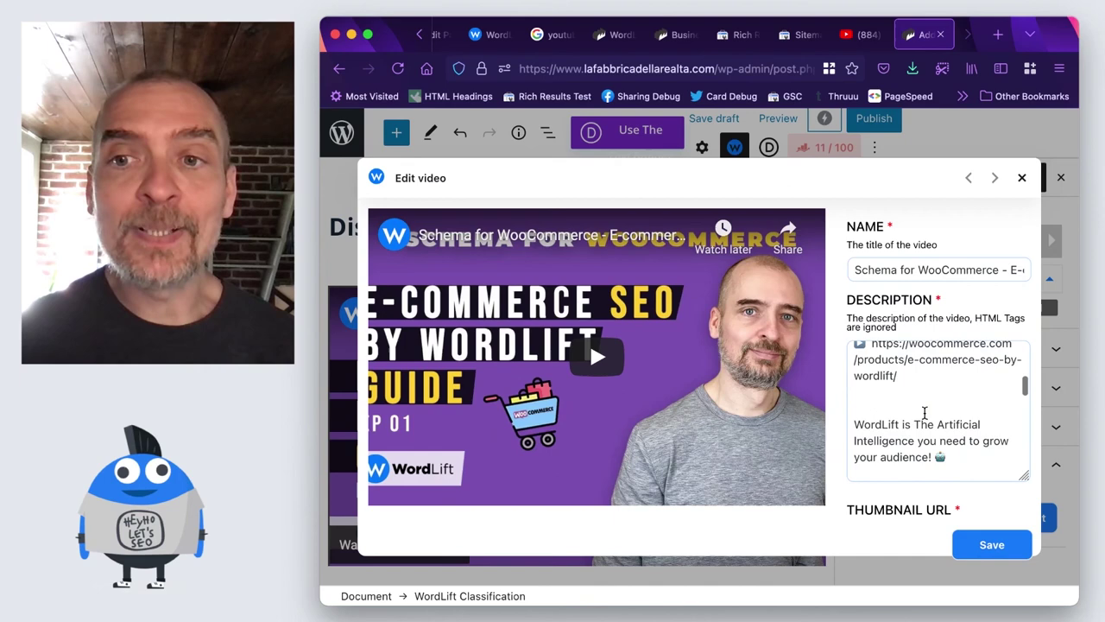
{"action": "scroll", "coordinate": [924, 412], "scroll_direction": "down", "scroll_amount": 2}
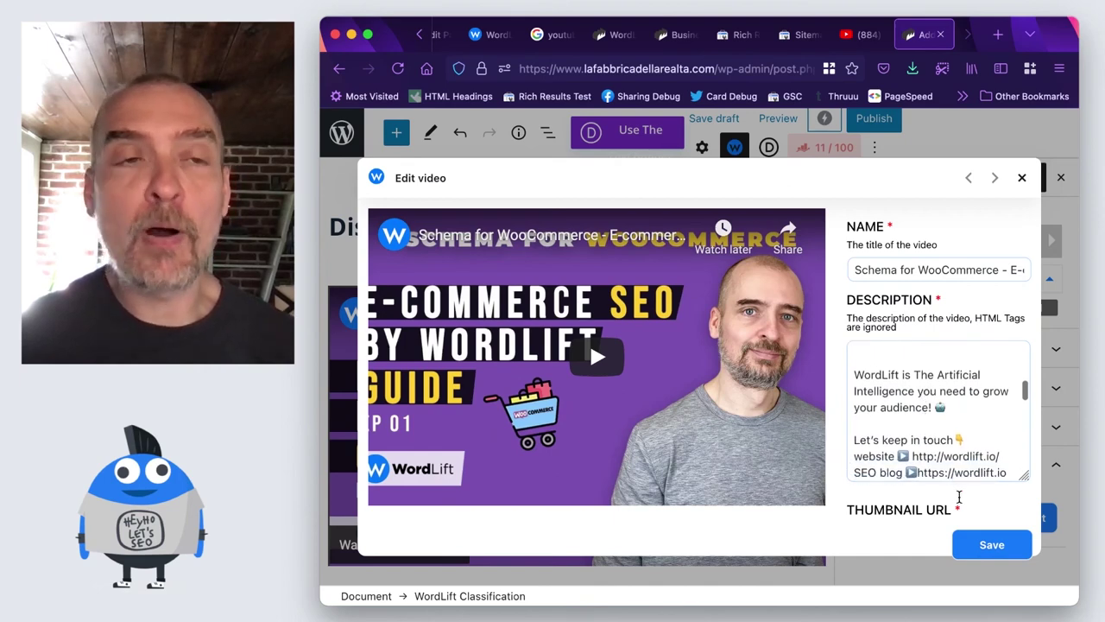
{"action": "scroll", "coordinate": [958, 503], "scroll_direction": "down", "scroll_amount": 5}
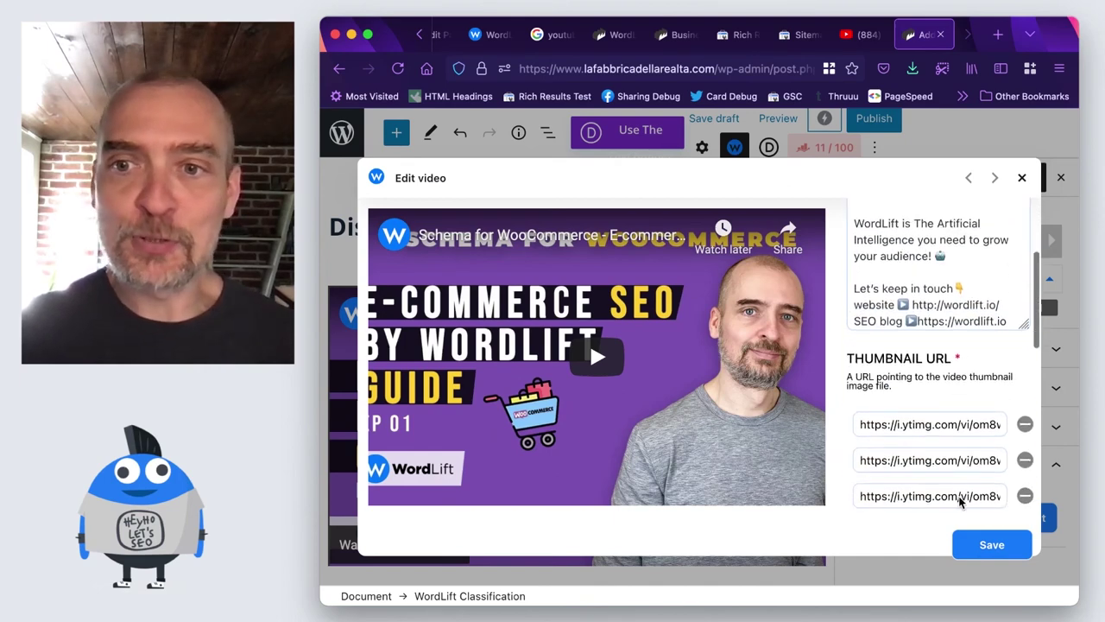
{"action": "scroll", "coordinate": [958, 499], "scroll_direction": "down", "scroll_amount": 5}
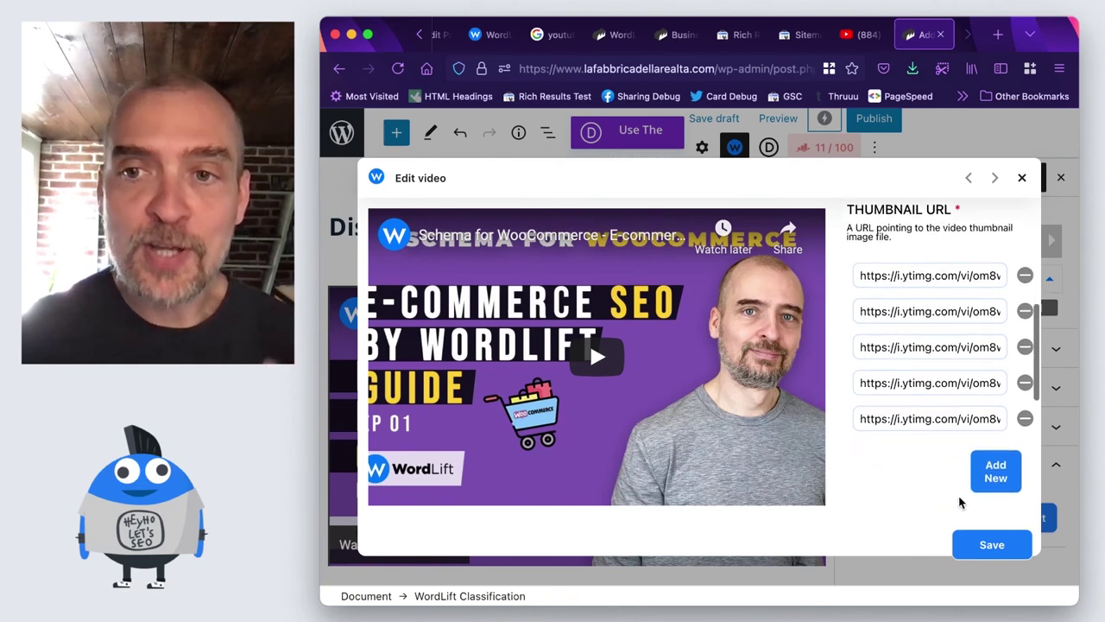
{"action": "scroll", "coordinate": [959, 501], "scroll_direction": "down", "scroll_amount": 5}
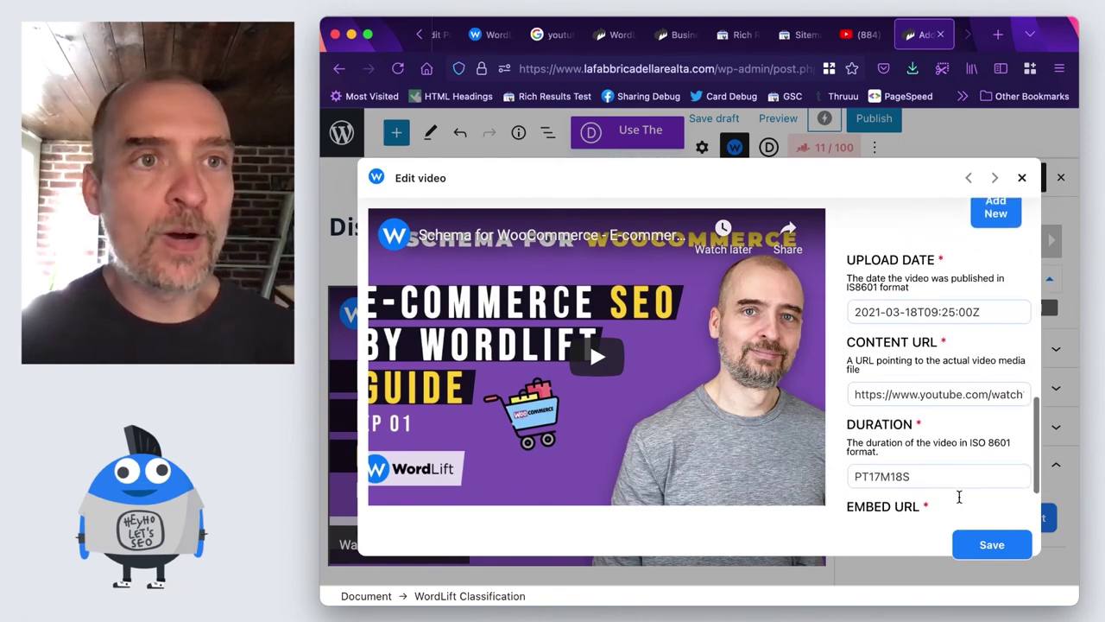
{"action": "scroll", "coordinate": [959, 497], "scroll_direction": "down", "scroll_amount": 1}
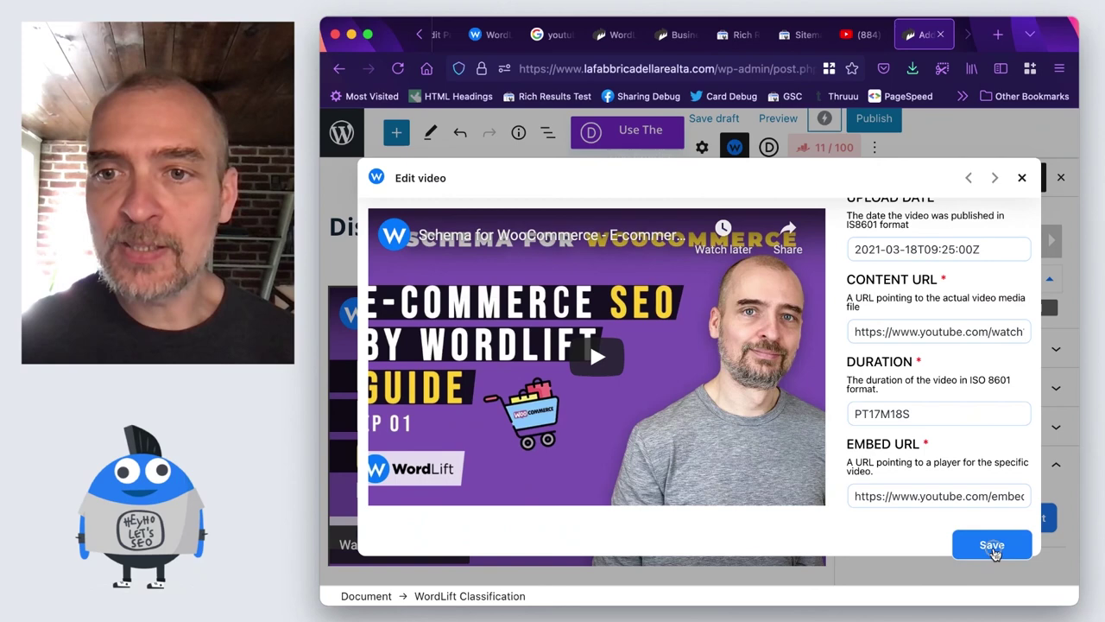
{"action": "left_click", "coordinate": [992, 546]}
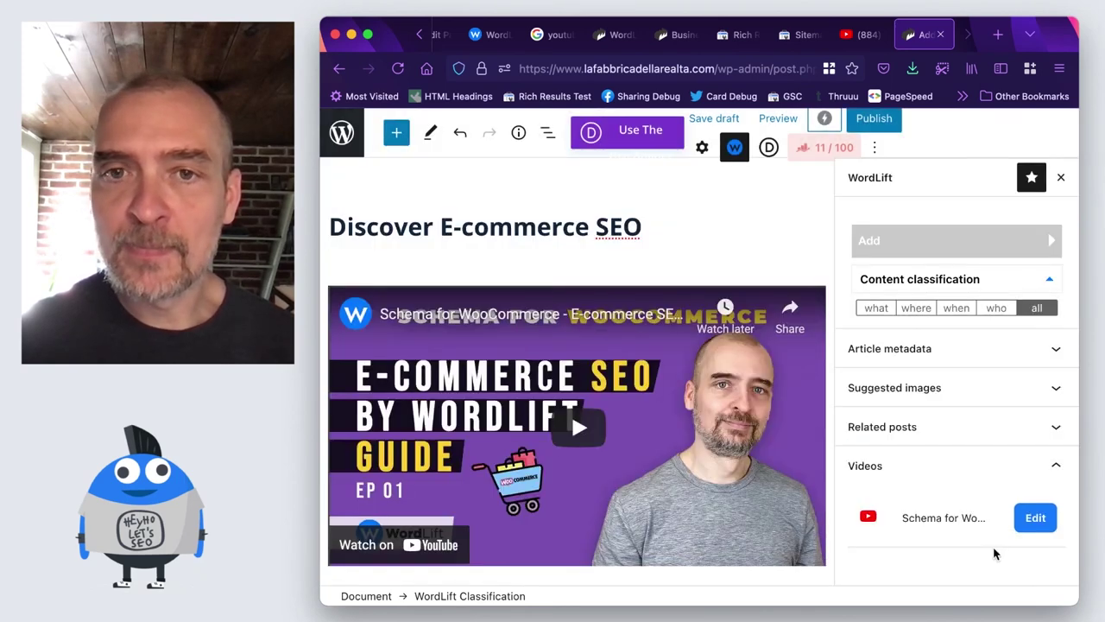